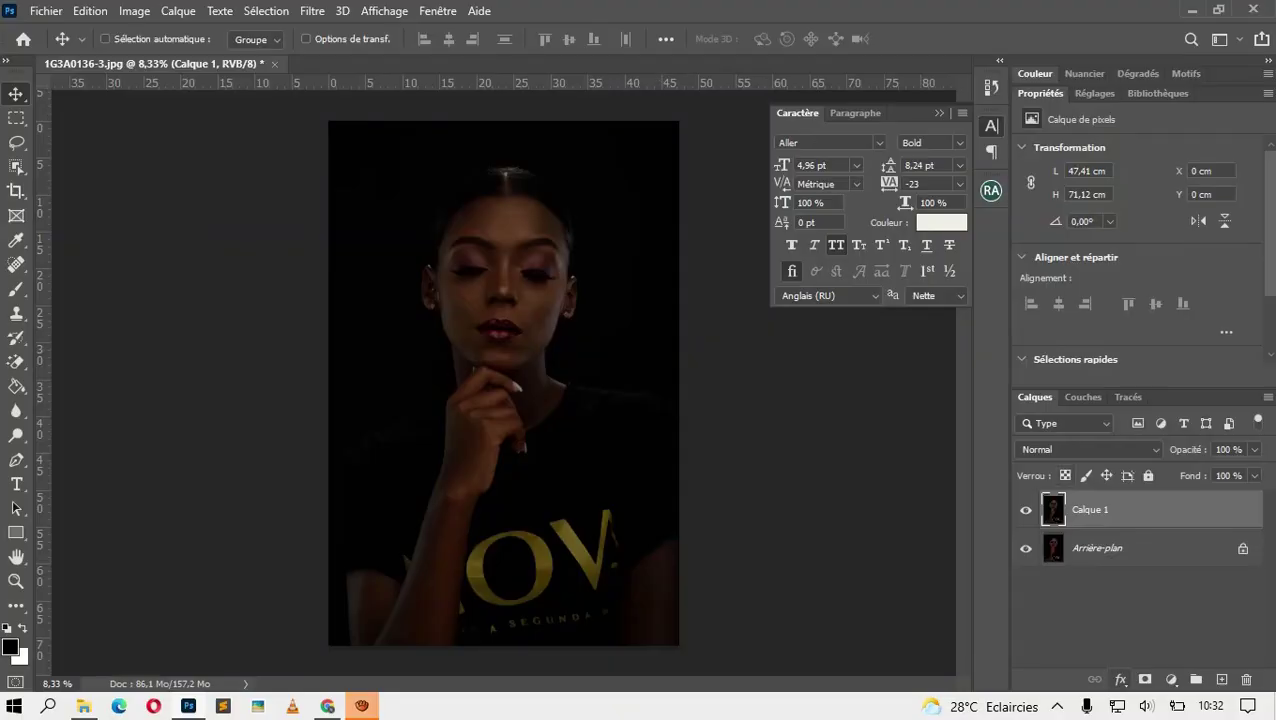
- Add a Curves adjustment layer and bend the RGB curve upward to brighten the portrait
left_click(1171, 679)
left_click(1108, 438)
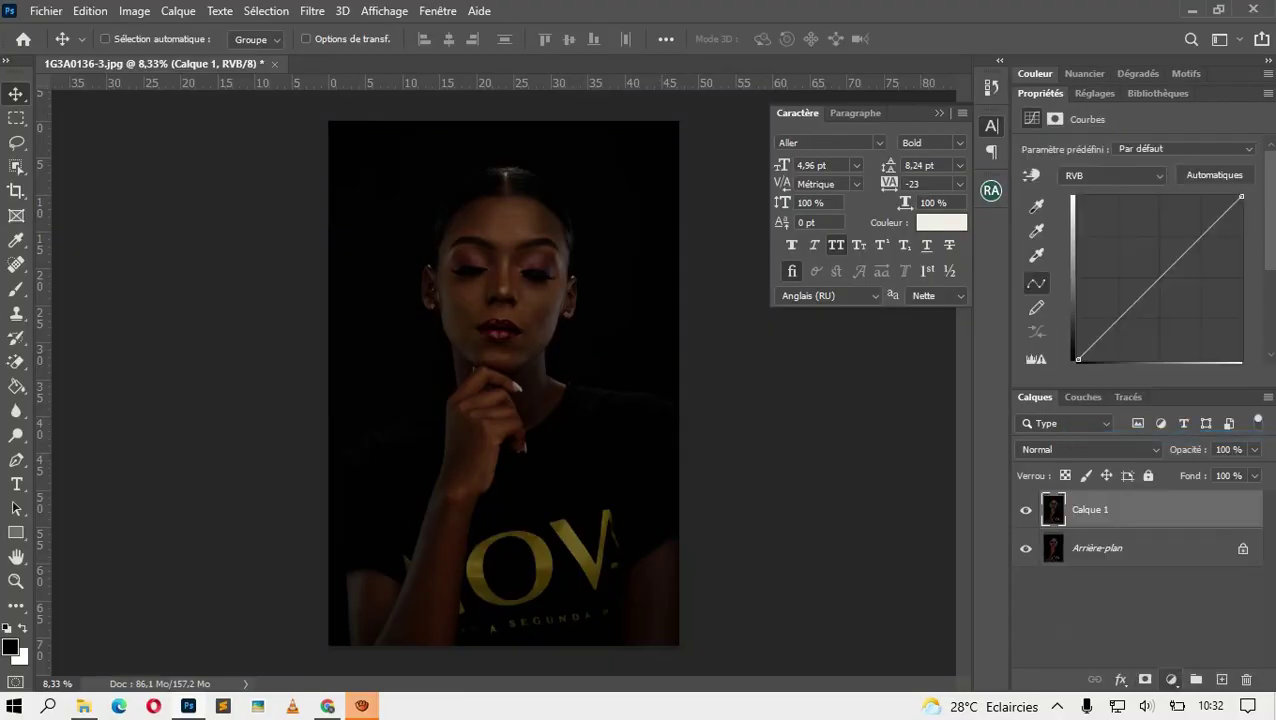
left_click_drag(1150, 288, 1134, 262)
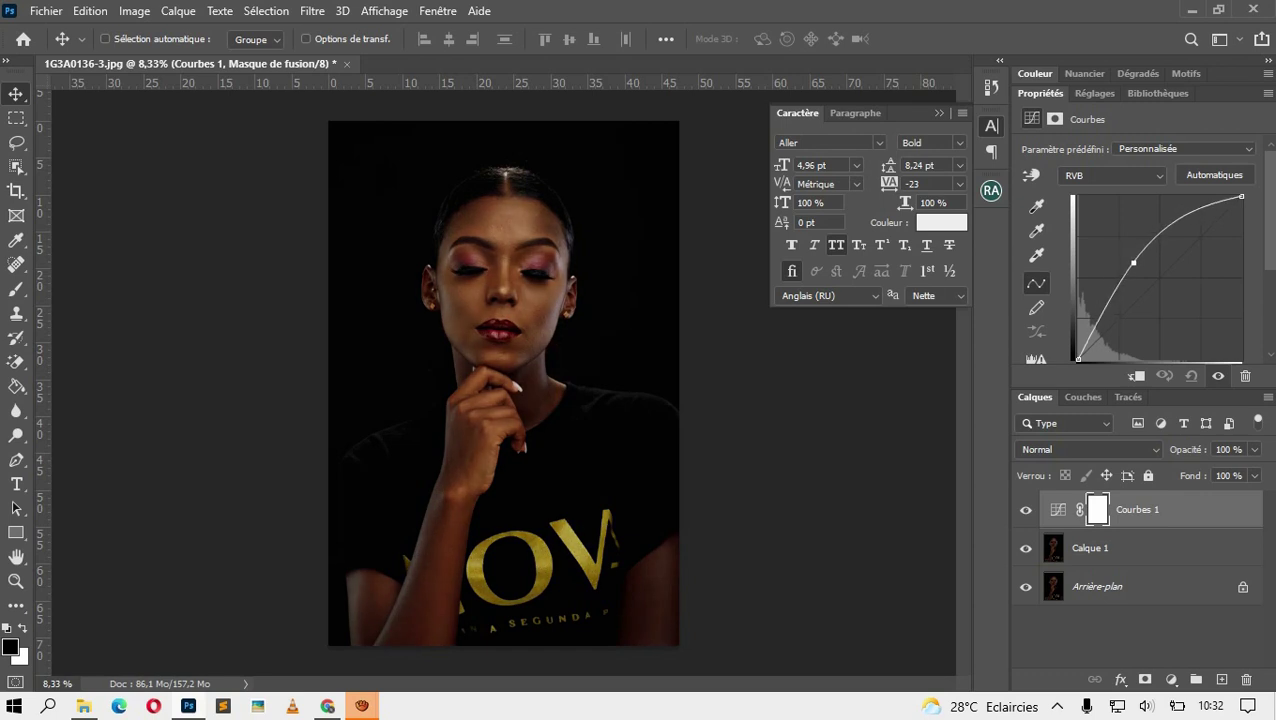
- Add a Levels adjustment layer with midtones at 1.33, then select Calque 1 through Niveaux 1
left_click(1171, 679)
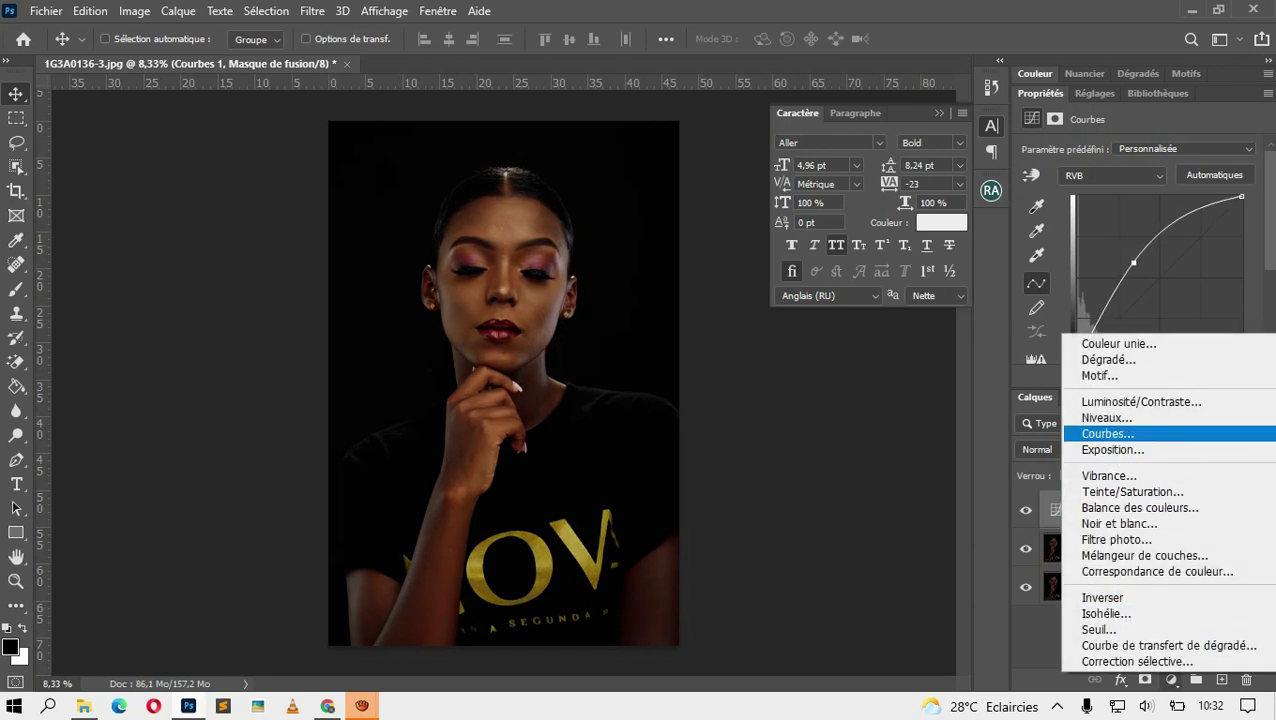
left_click(1106, 417)
left_click_drag(1150, 286, 1137, 286)
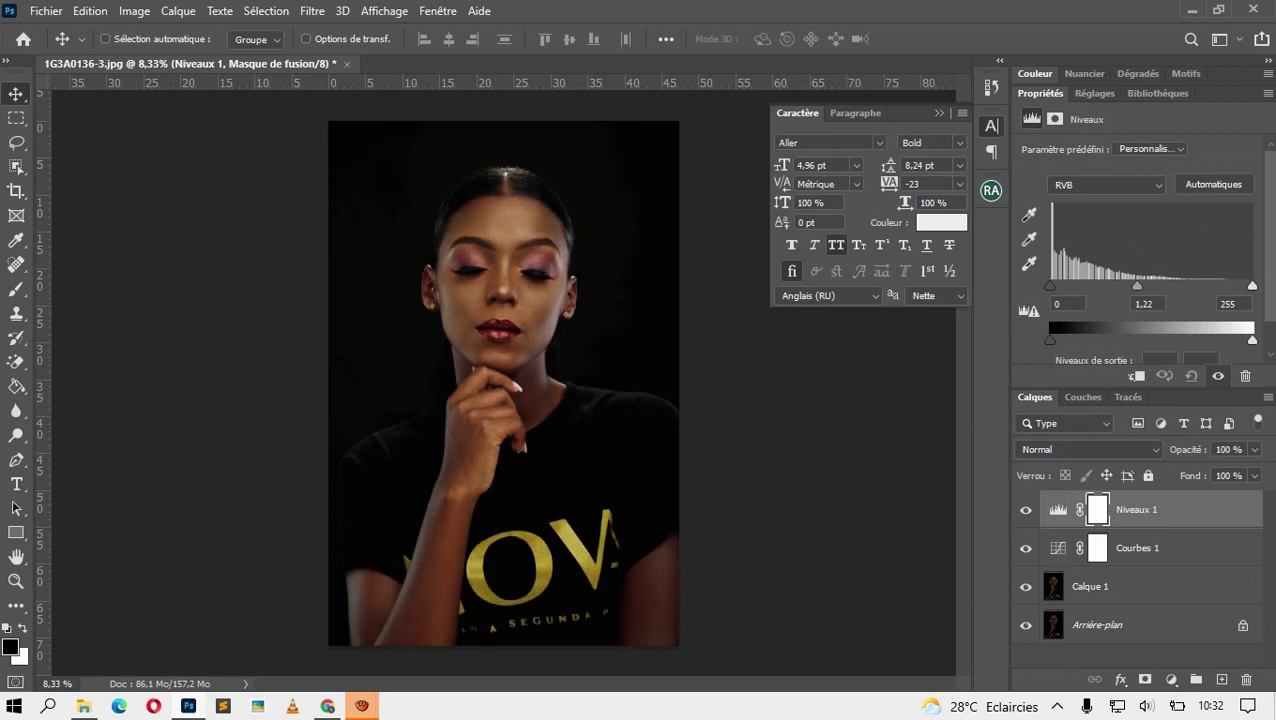
left_click_drag(1127, 286, 1134, 286)
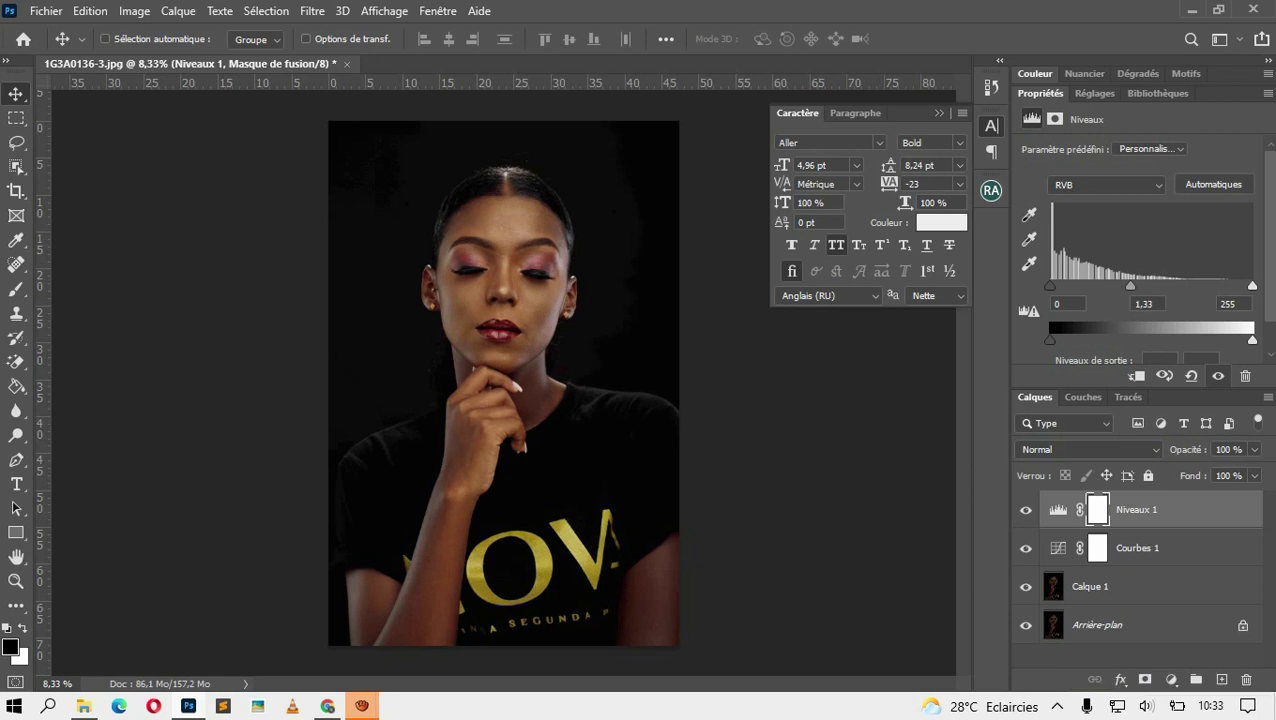
left_click(1090, 586)
left_click(1136, 509, "shift")
- Group the three layers into Groupe 1 and nest Courbes 1 and Niveaux 1 in an 'Ajustement' group
key("ctrl+g")
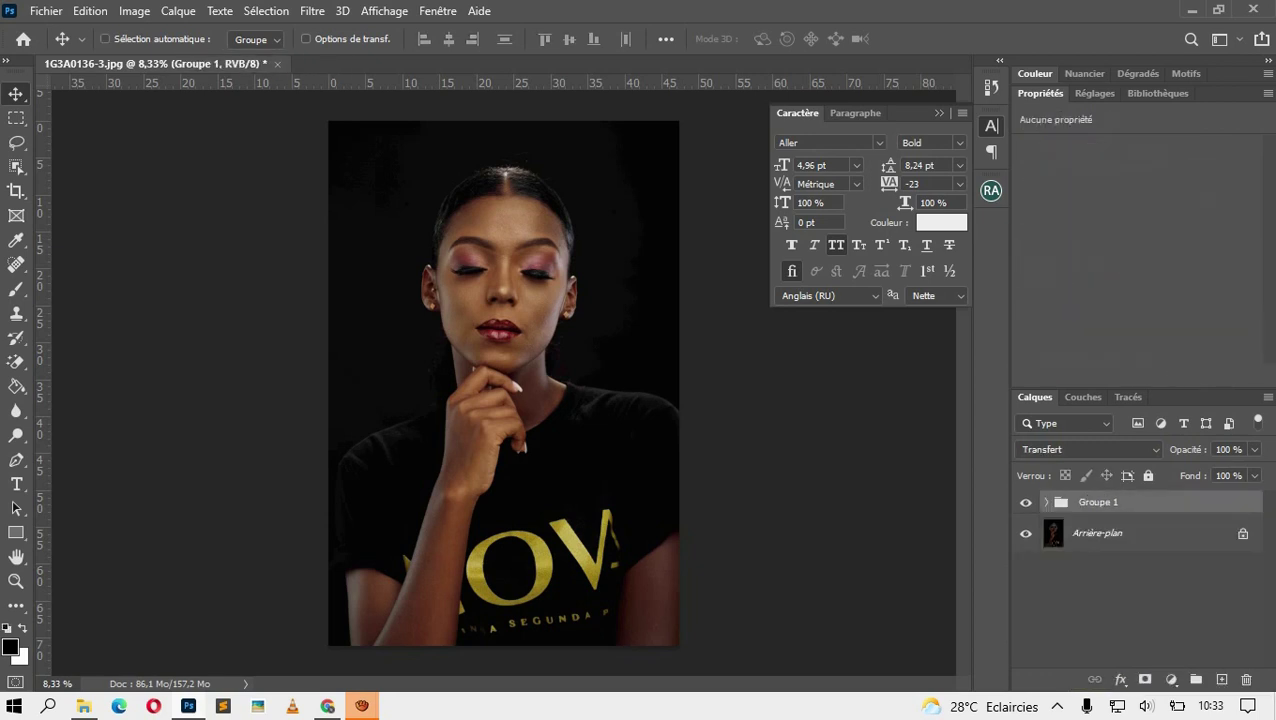
double_click(1098, 502)
key("Return")
left_click(1046, 502)
left_click(1073, 571)
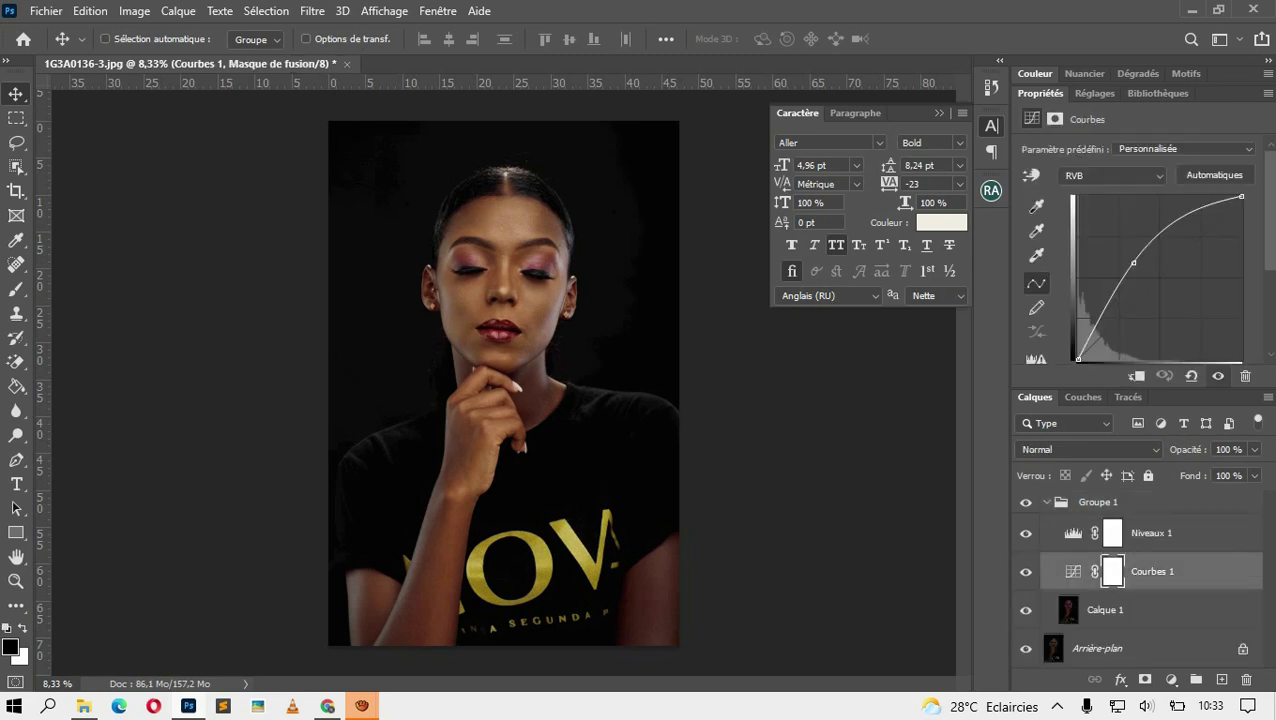
left_click(1151, 533, "shift")
key("ctrl+g")
double_click(1100, 525)
type("A")
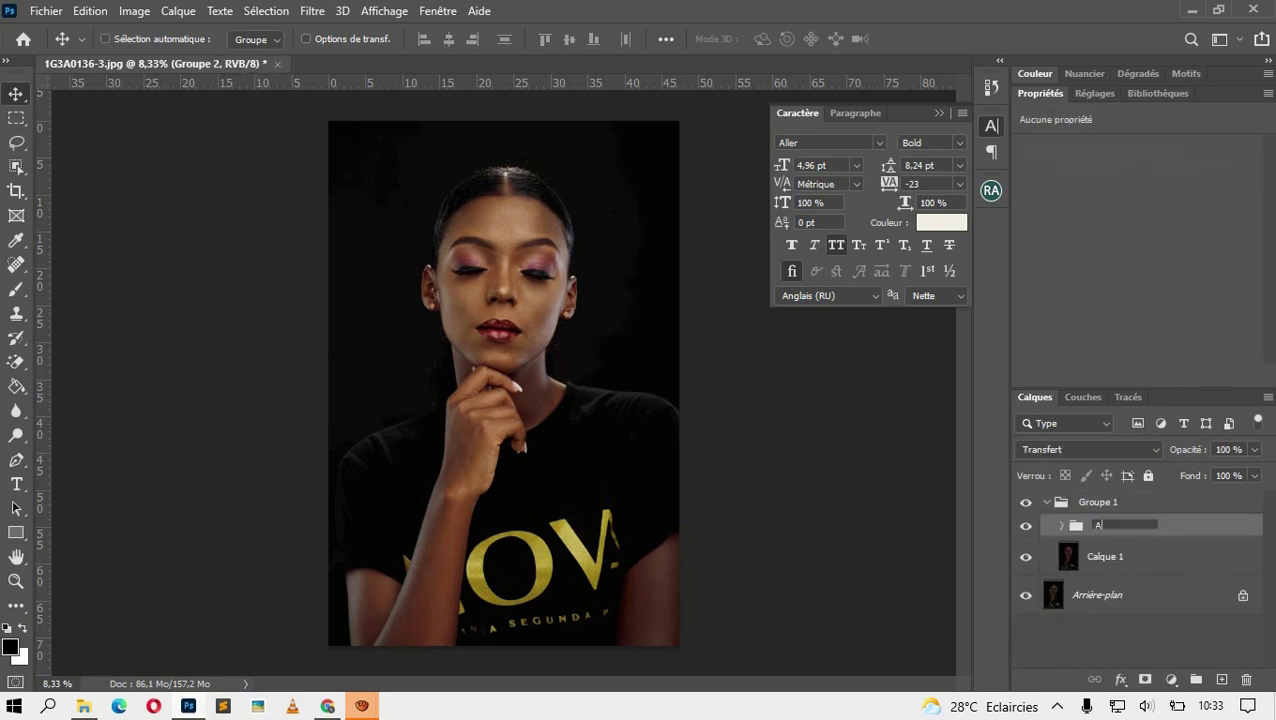
type("tement")
key("Return")
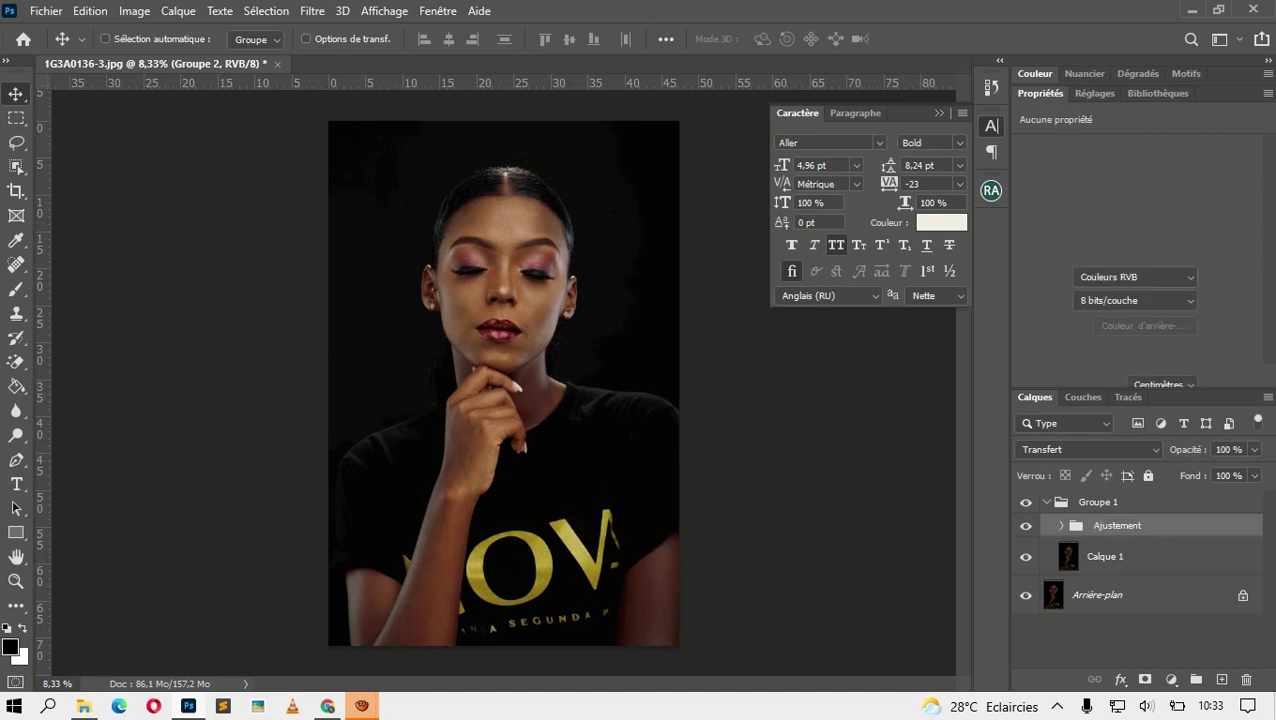
- Duplicate Groupe 1 and stamp all visible layers into a merged Calque 2 on top
left_click(1098, 502)
left_click(1046, 502)
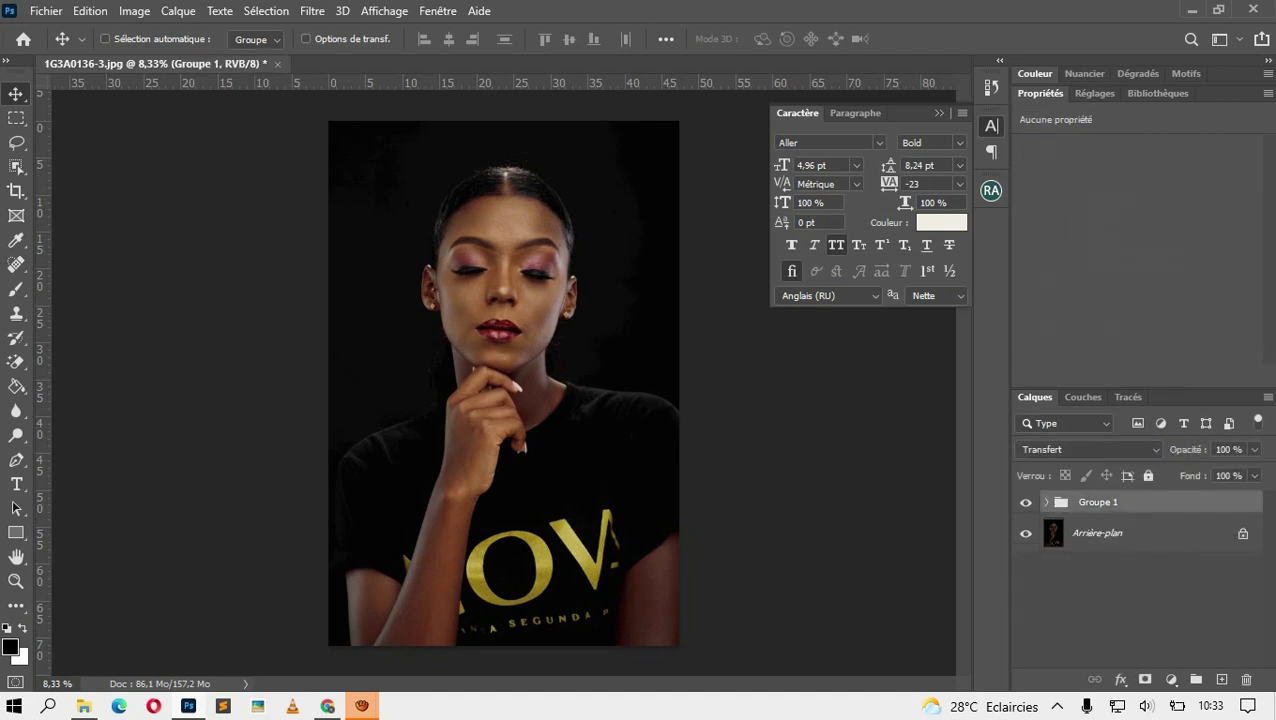
key("ctrl+j")
key("ctrl+shift+alt+e")
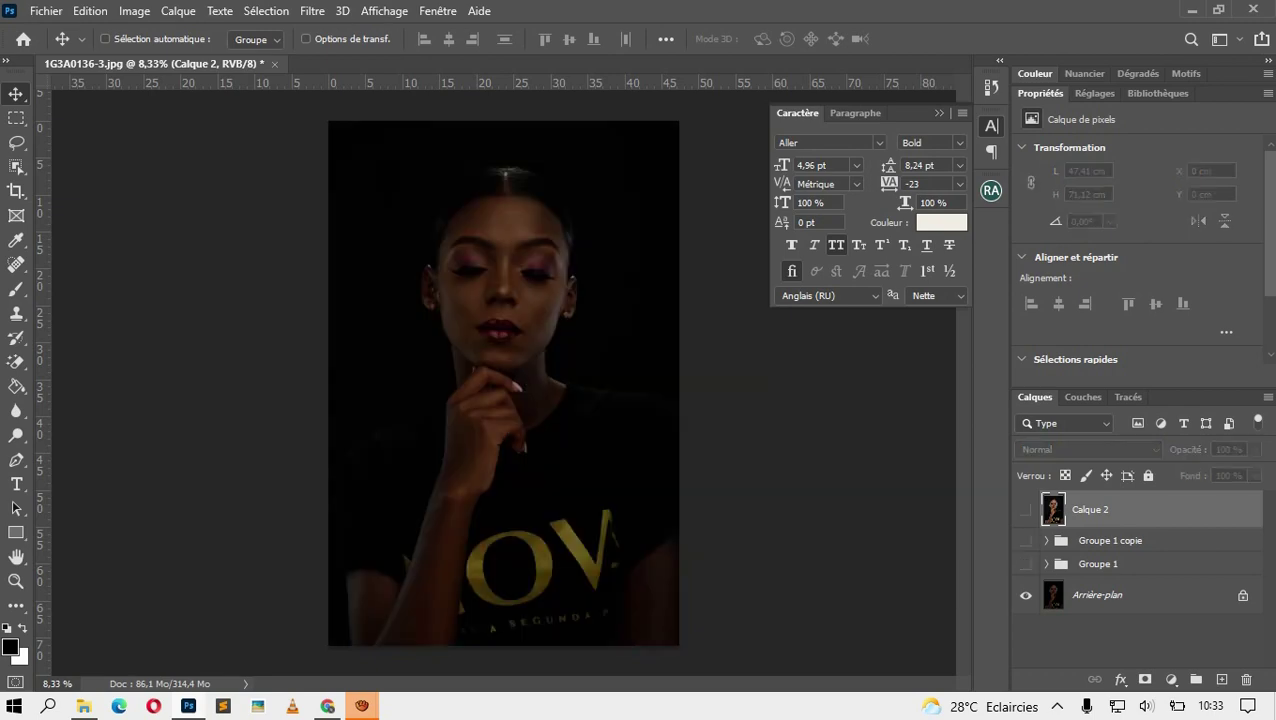
- Zoom to 50% on the eyes and forehead, collapse the Character panel, and pick the Spot Healing Brush
key("ctrl+plus")
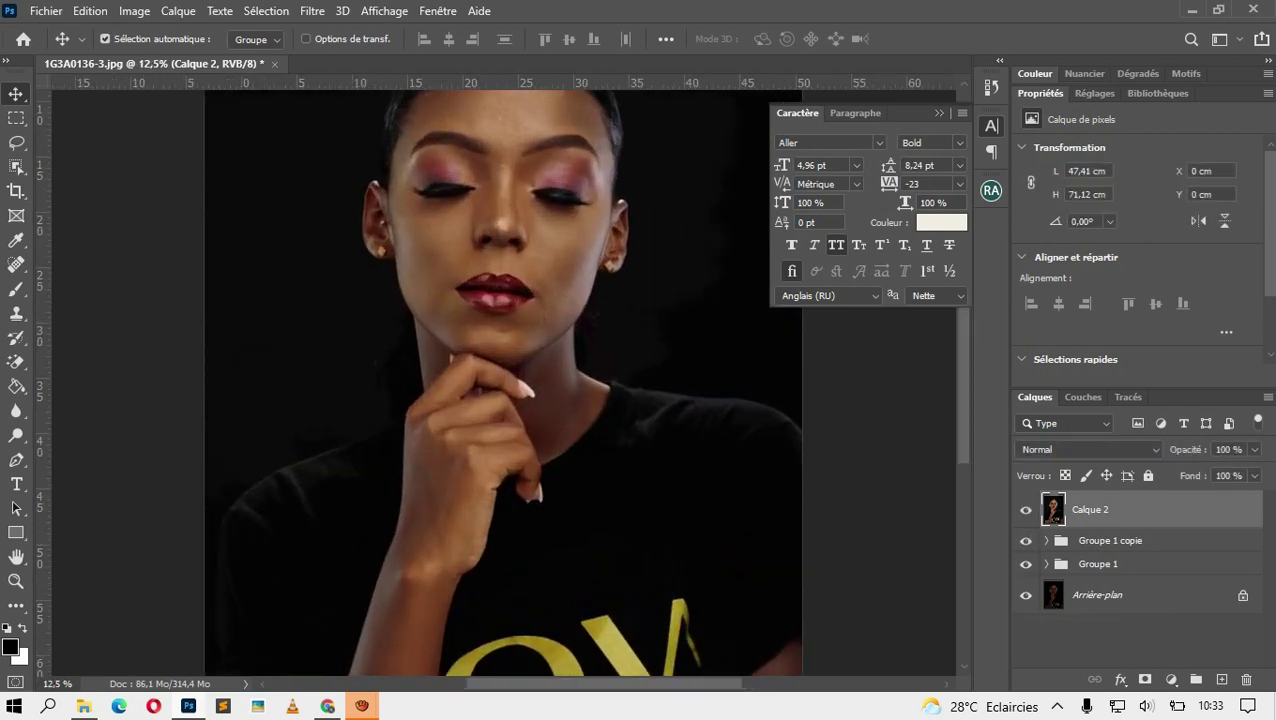
key("ctrl+plus")
key("ctrl+plus")
scroll(500, 380, "up", 5)
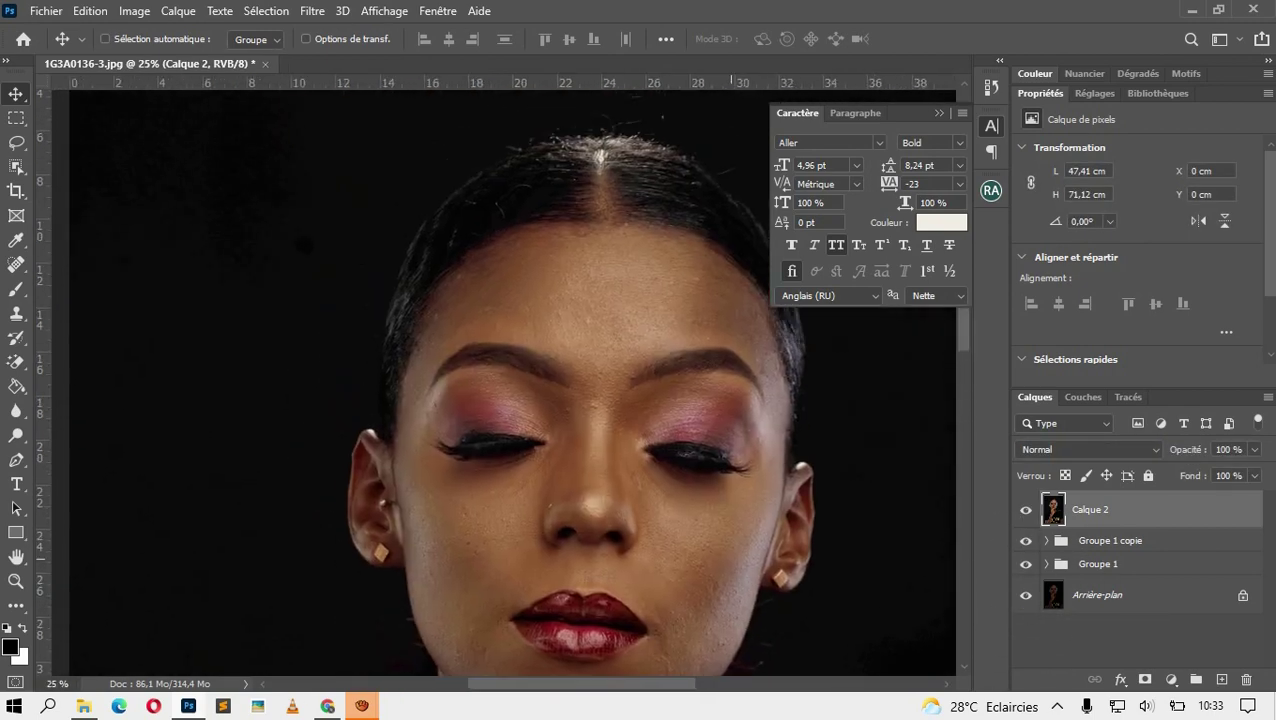
key("ctrl+plus")
key("ctrl+plus")
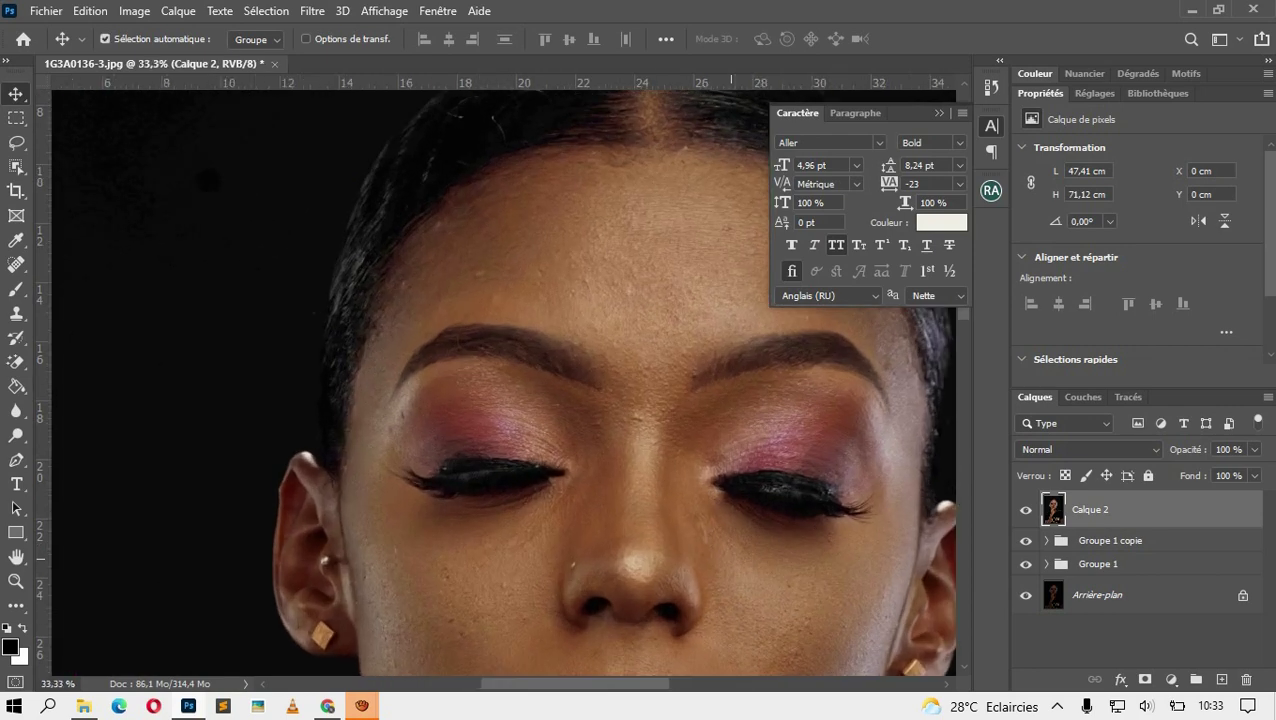
left_click(938, 112)
key("j")
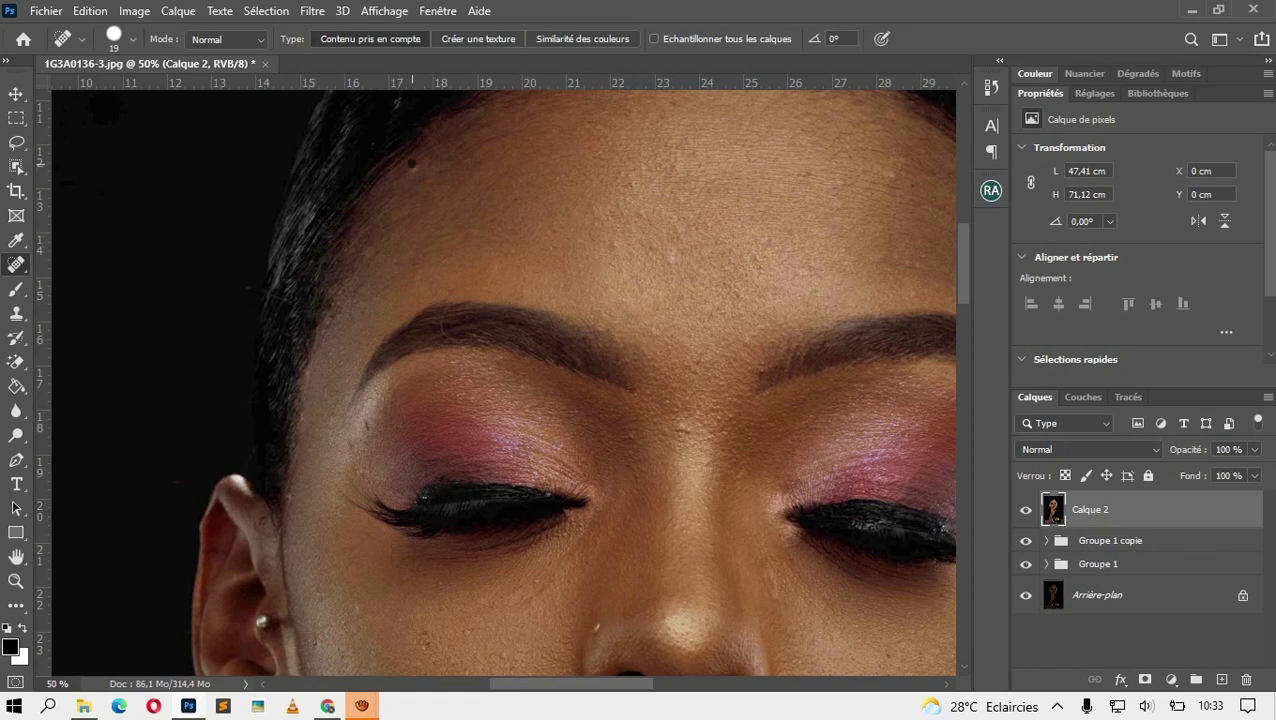
- Heal the dark spot between the brows and enlarge the healing brush to 24 px
left_click(684, 422)
scroll(627, 434, "down", 1)
scroll(627, 434, "down", 4)
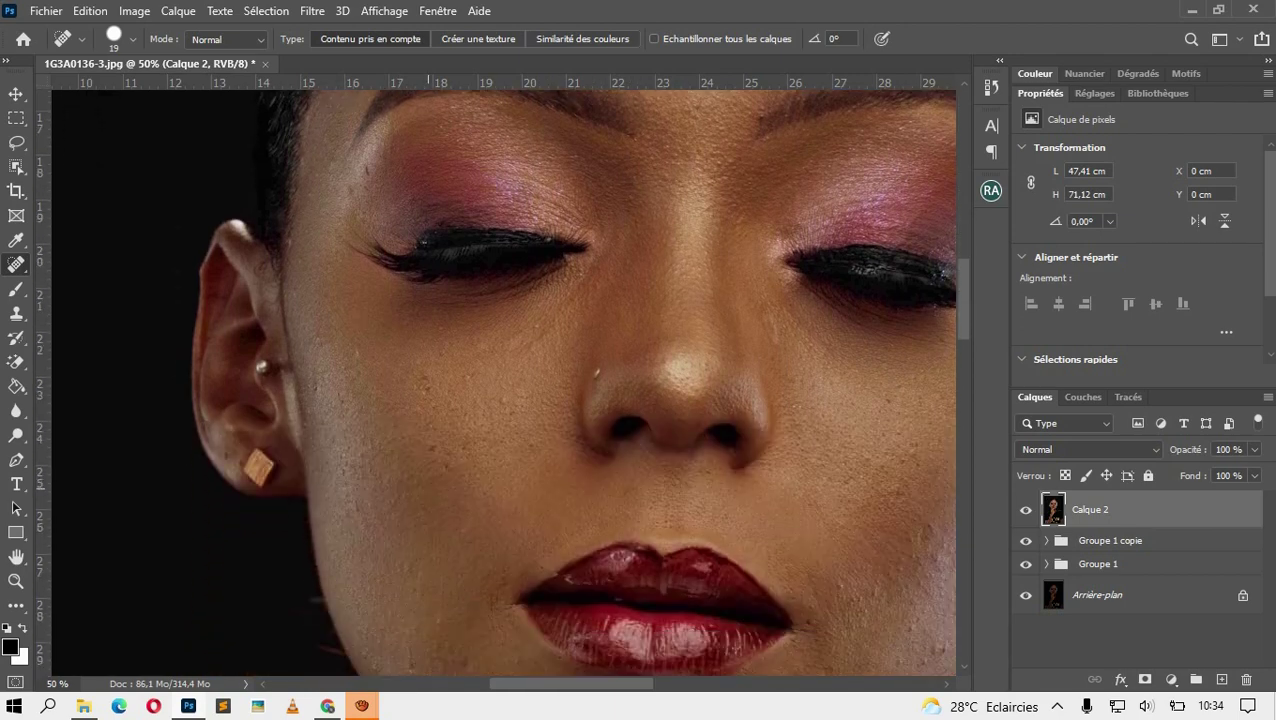
right_click(420, 410)
left_click_drag(452, 449, 456, 449)
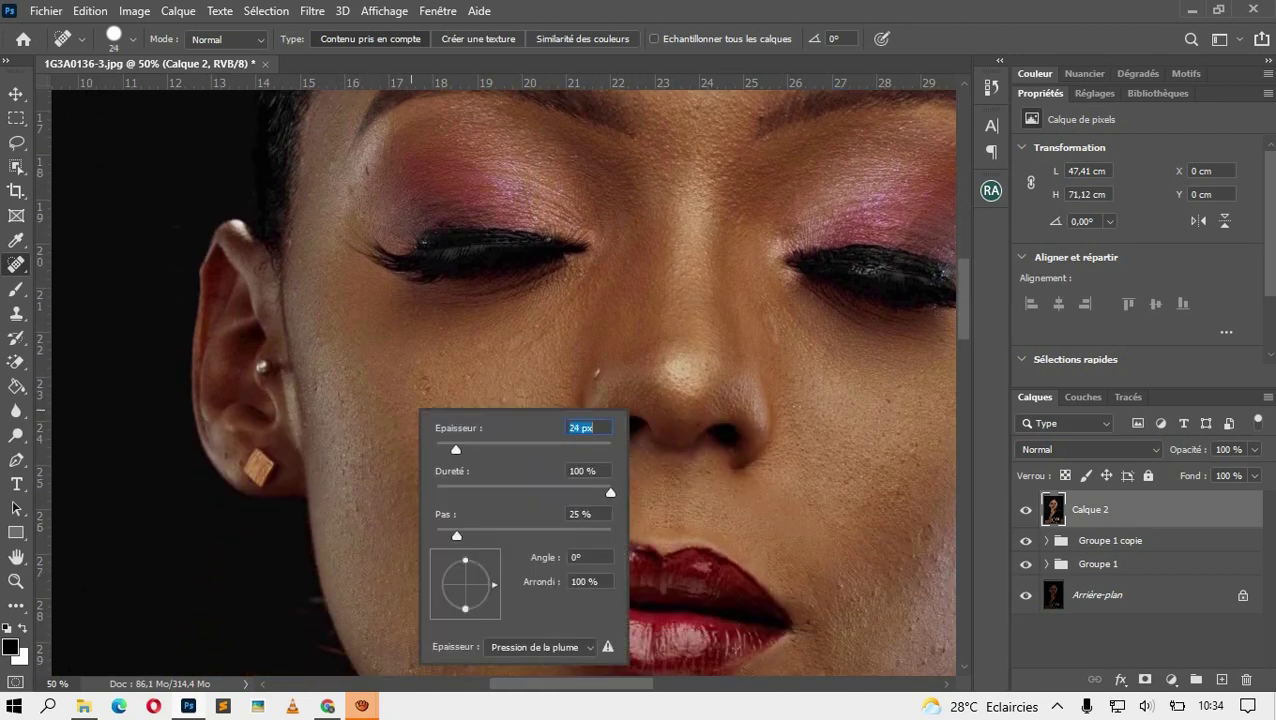
key("Return")
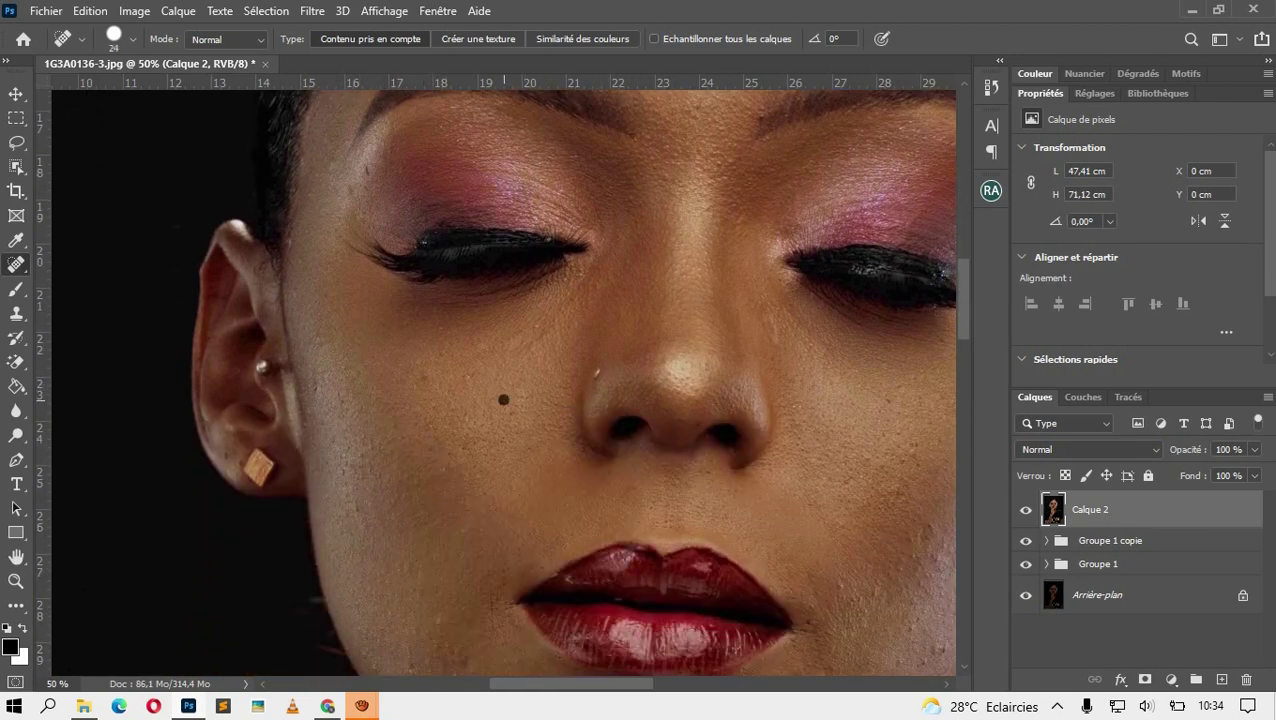
scroll(436, 619, "down", 3)
scroll(436, 619, "down", 2)
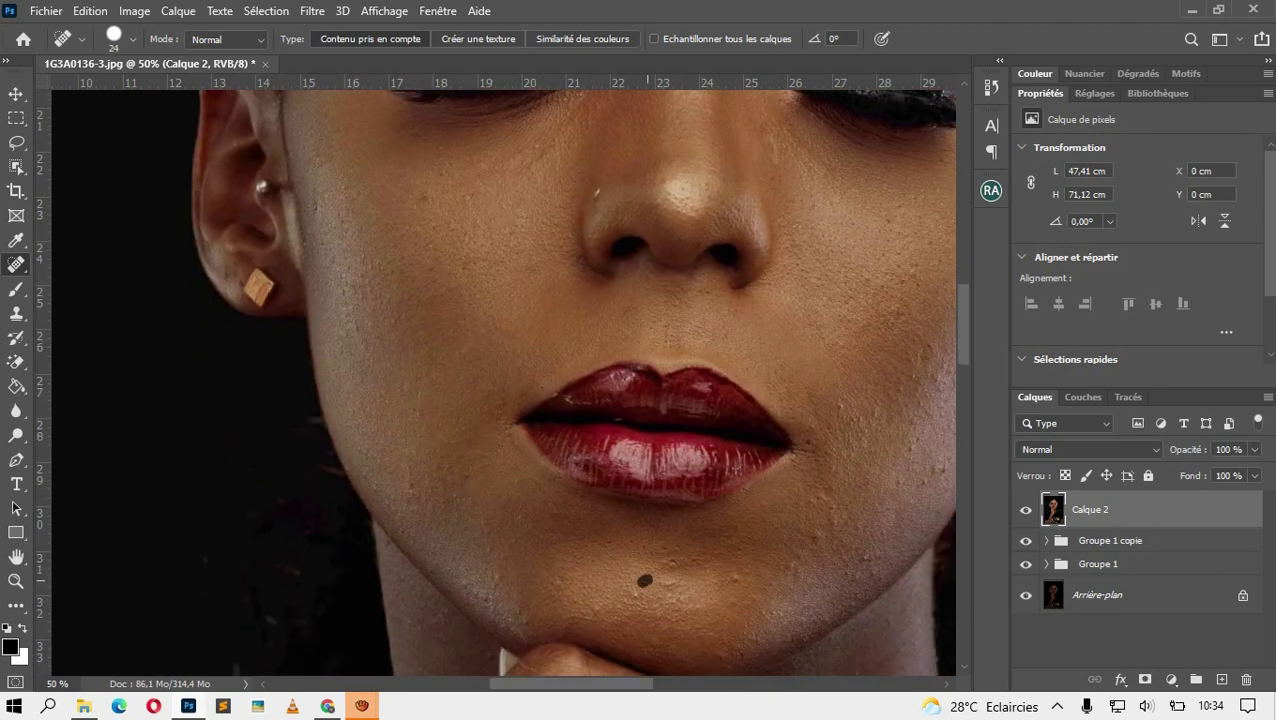
- Heal the moles below the lips, near the chin and at the lips' right corner
left_click(675, 548)
left_click(826, 494)
left_click_drag(826, 494, 551, 544)
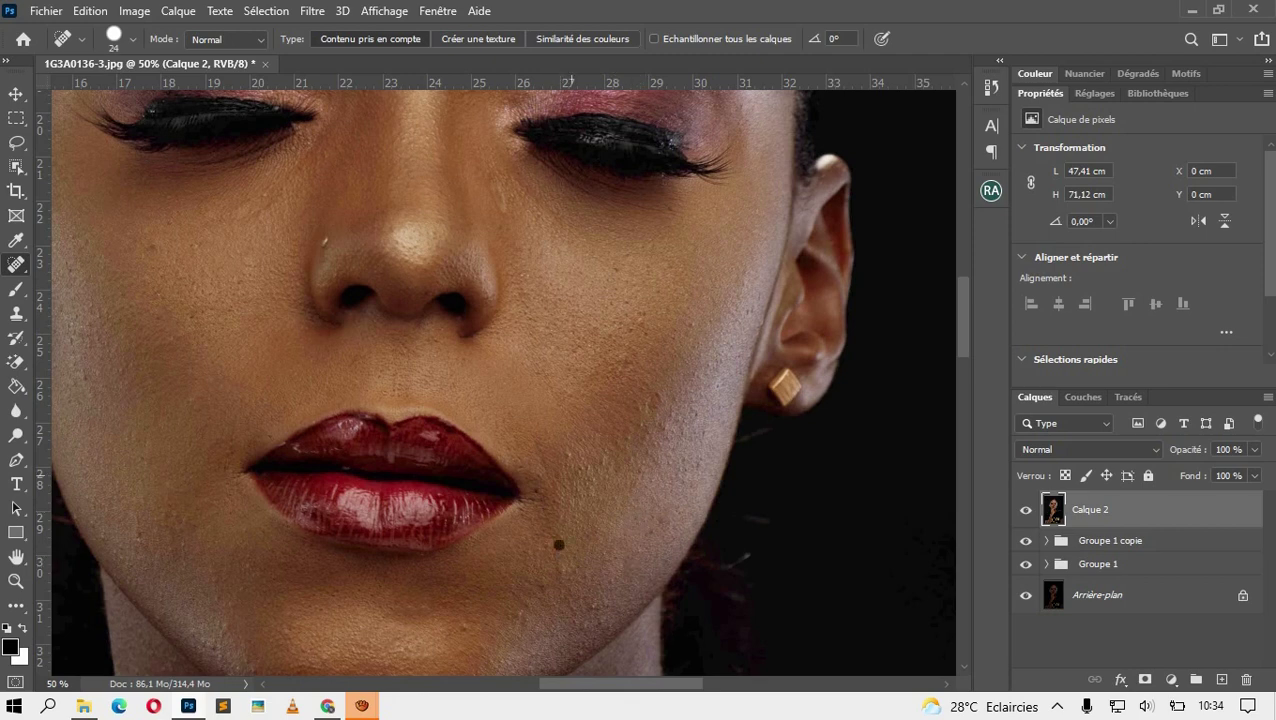
left_click(559, 545)
scroll(559, 545, "up", 2)
left_click_drag(643, 472, 655, 455)
scroll(655, 455, "up", 2)
scroll(600, 420, "up", 3)
left_click_drag(503, 370, 491, 350)
scroll(495, 380, "up", 5)
scroll(495, 380, "up", 5)
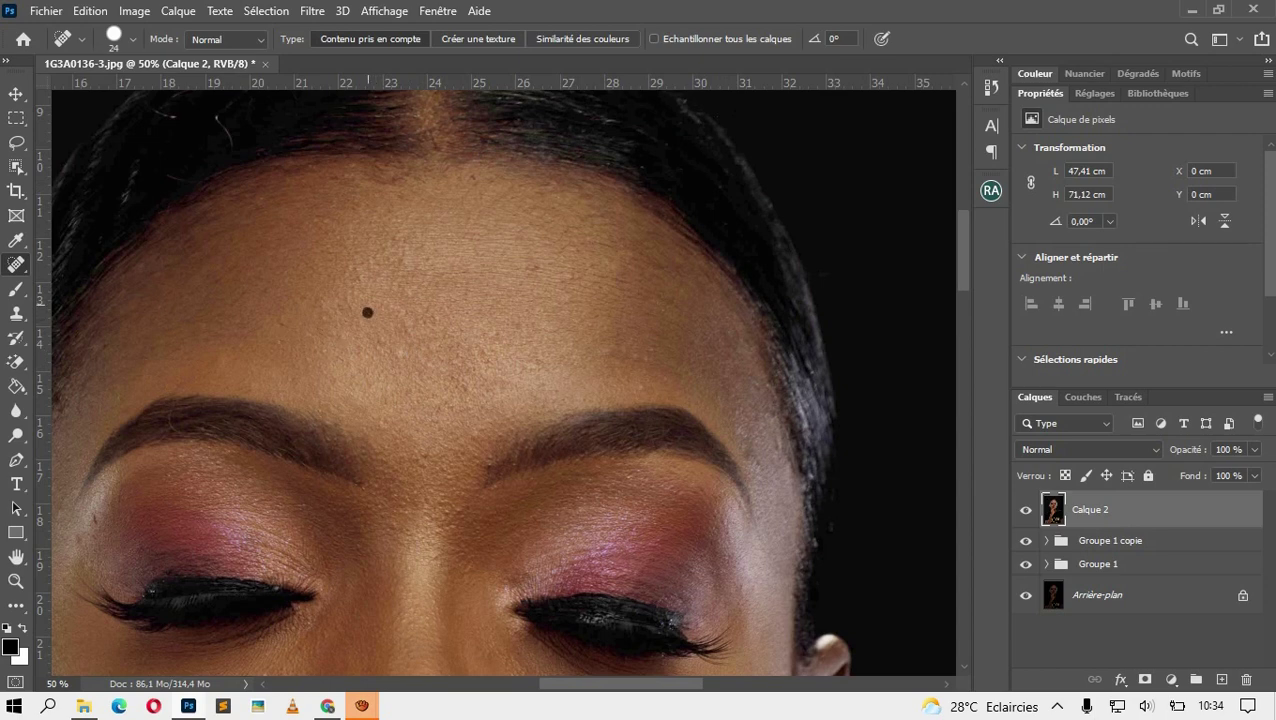
- Zoom out, toggle Calque 2 to compare before and after, and open the Beauty Retouch v3 panel
key("ctrl+minus")
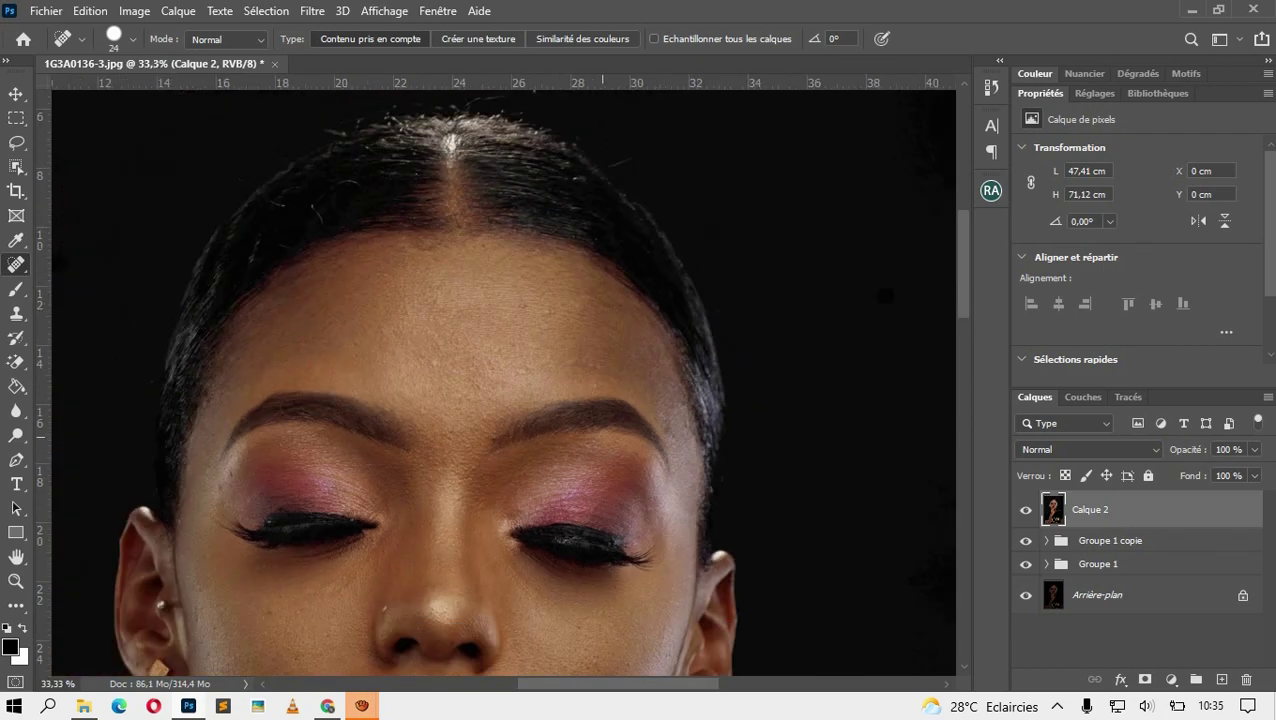
left_click_drag(480, 500, 570, 330)
left_click(1025, 509)
left_click(1025, 509)
left_click(1025, 509)
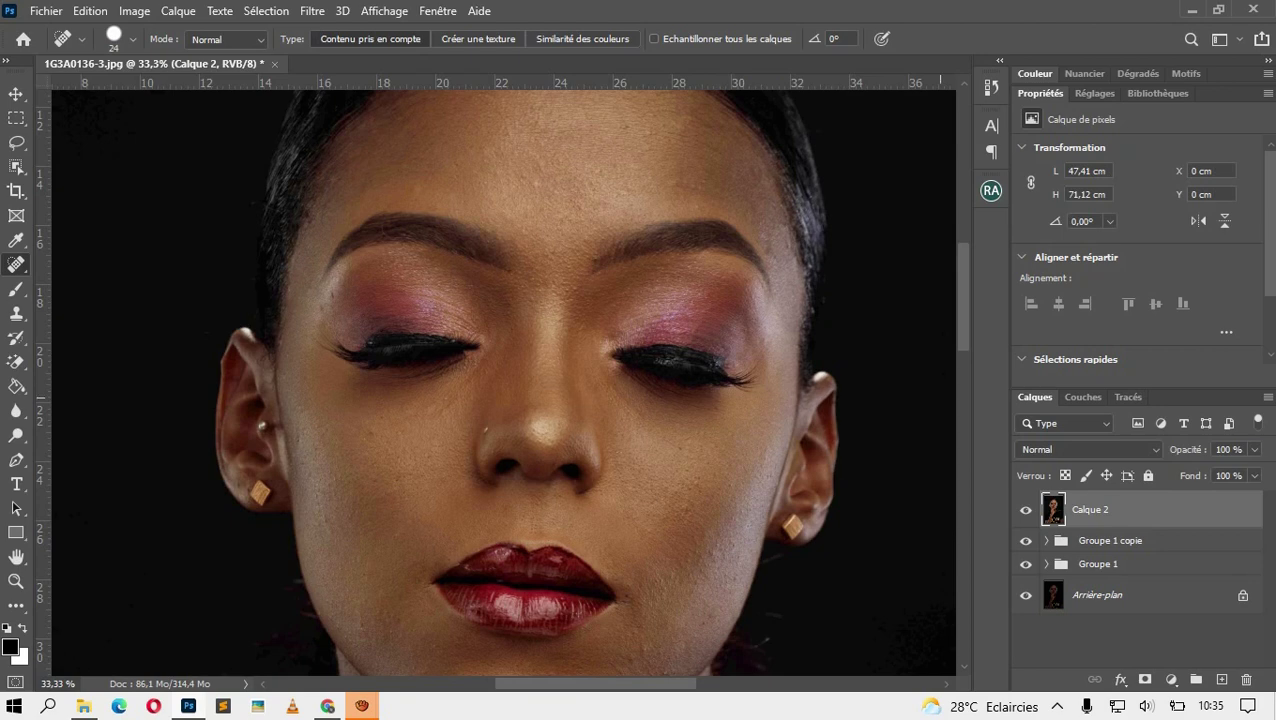
scroll(501, 382, "up", 2)
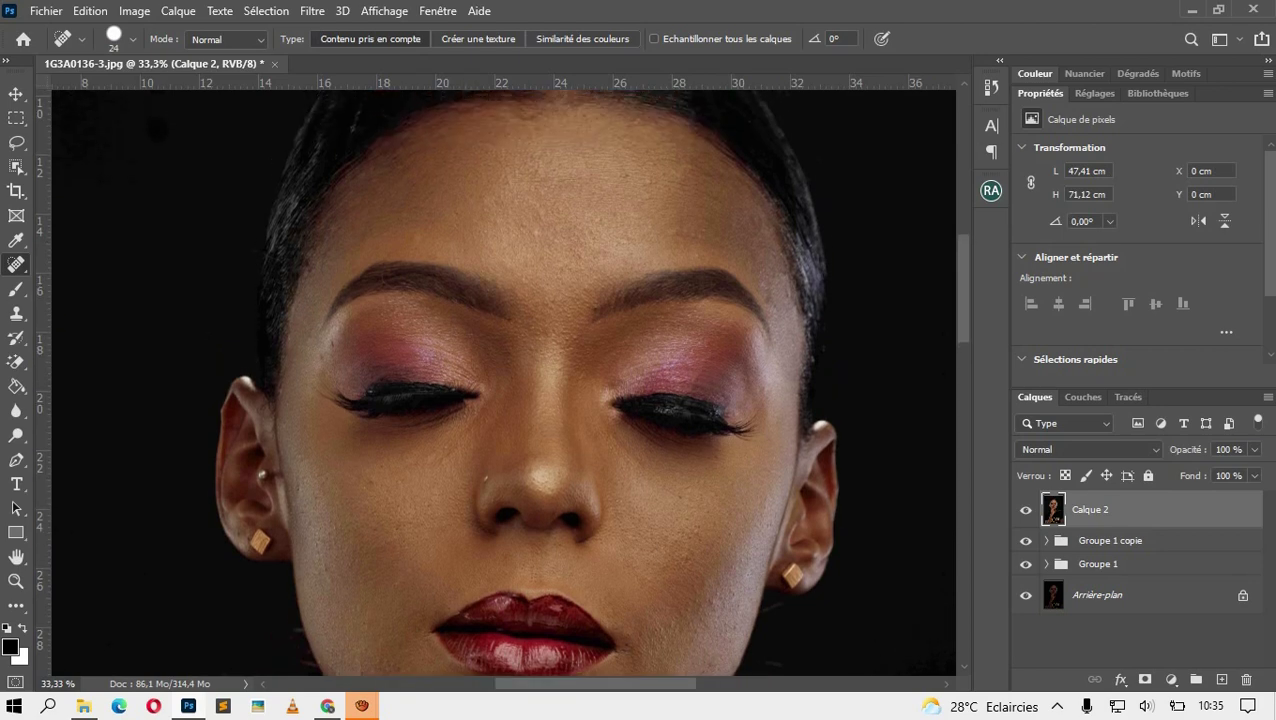
left_click(991, 190)
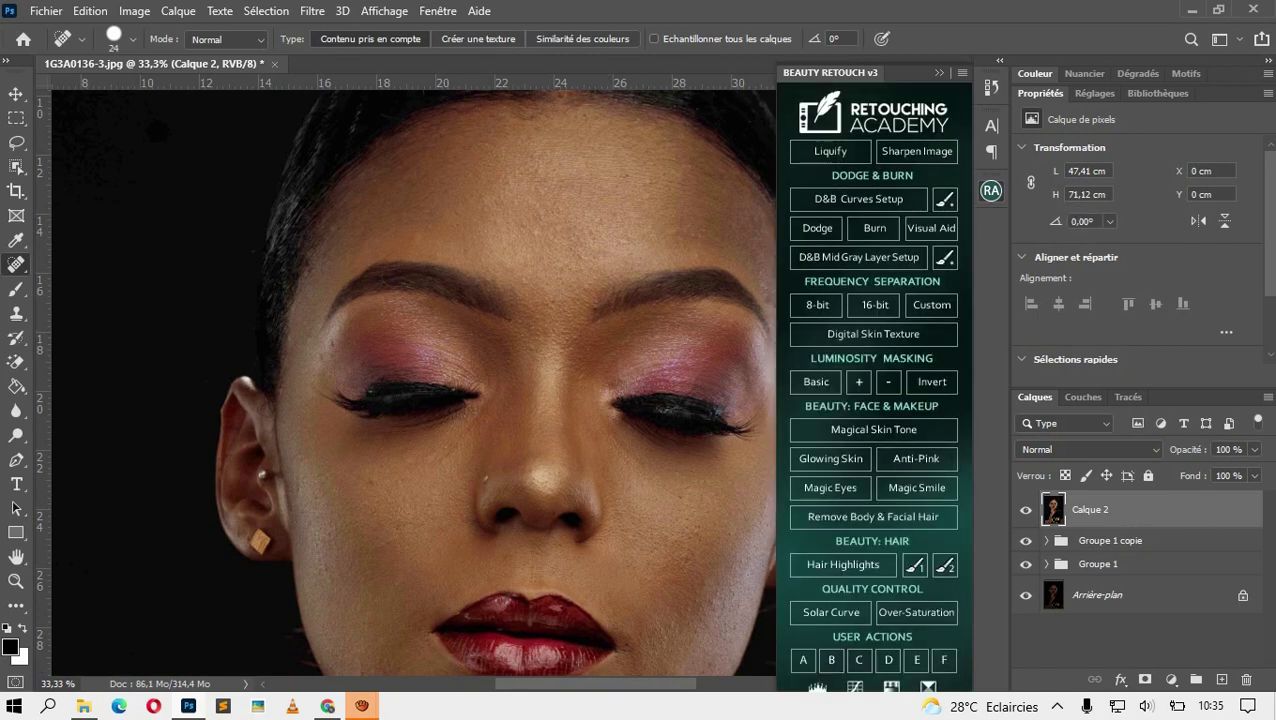
- Run 8-bit Frequency Separation with a 6,4 px blur and select the Low Frequency: Colors & Tones layer
scroll(430, 380, "right", 3)
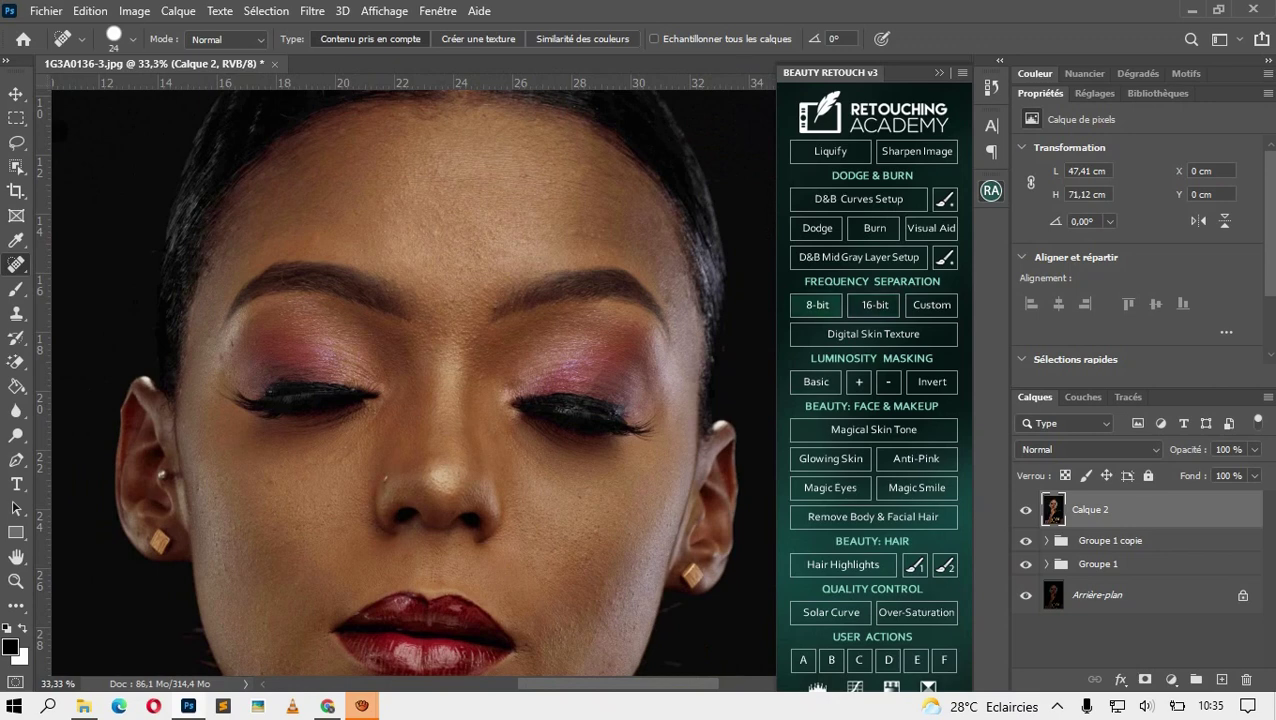
left_click(817, 304)
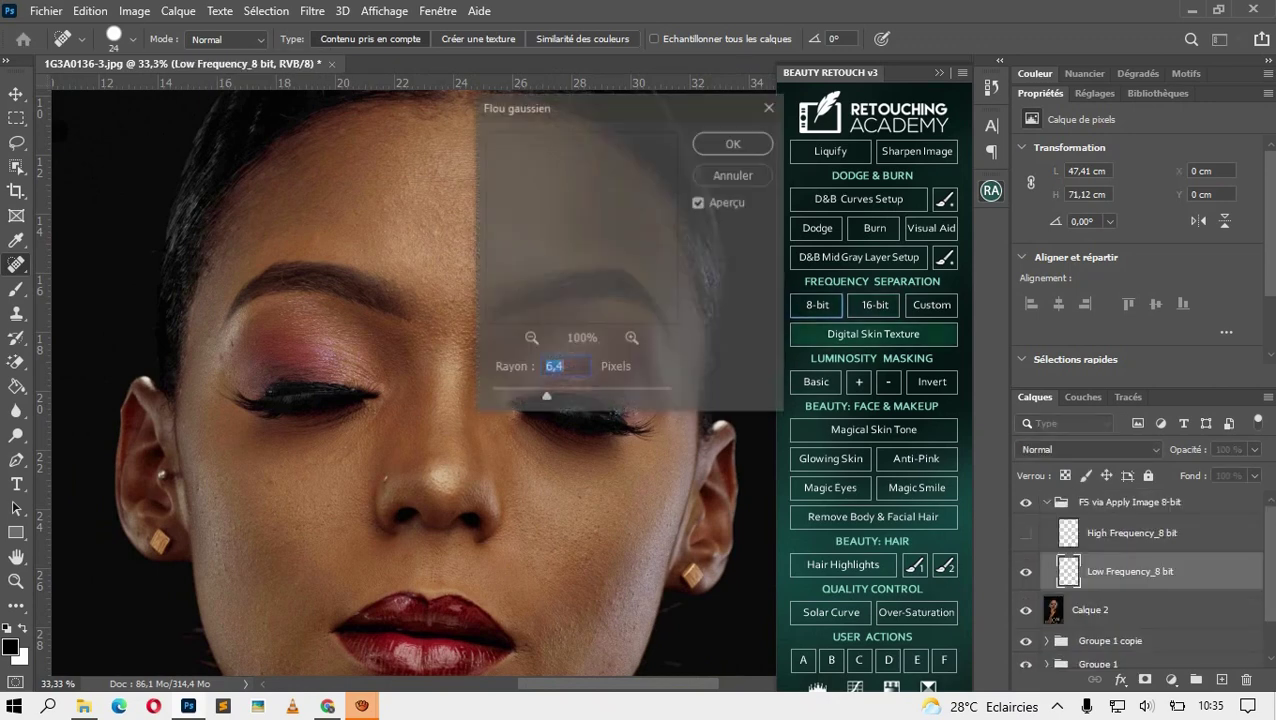
key("Return")
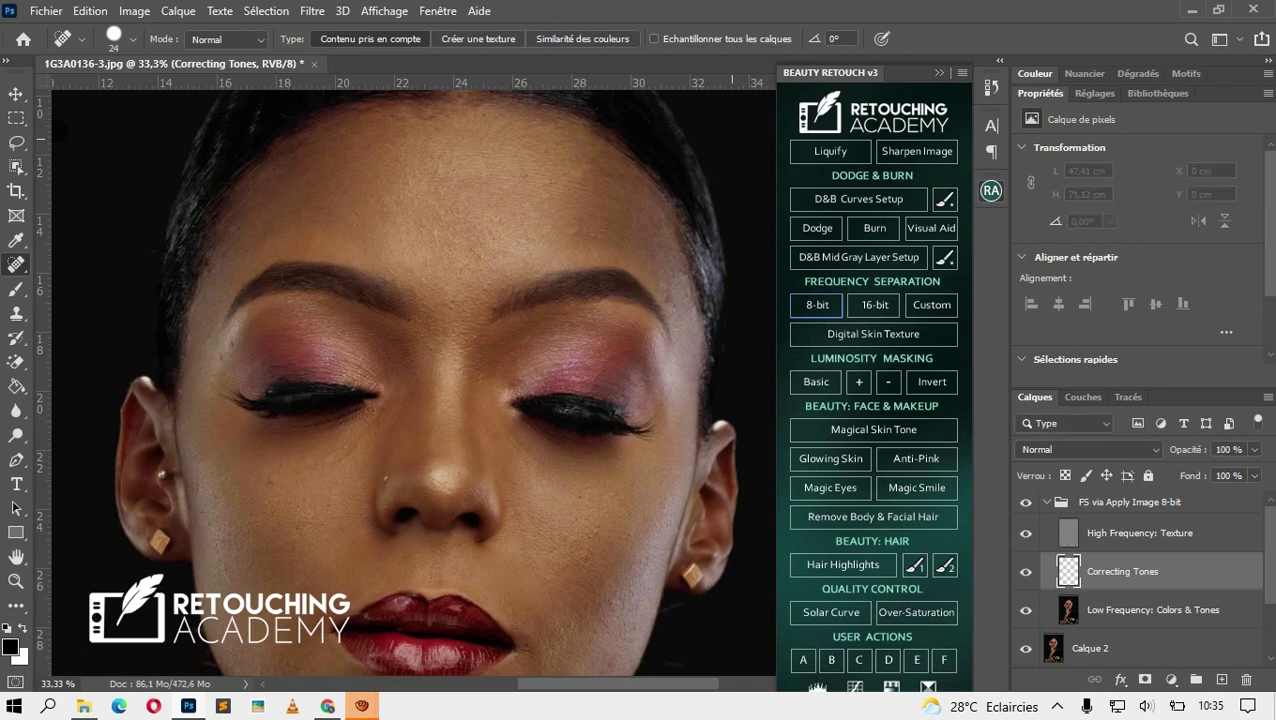
key("ctrl+plus")
scroll(400, 380, "up", 2)
scroll(400, 380, "up", 3)
left_click(1150, 609)
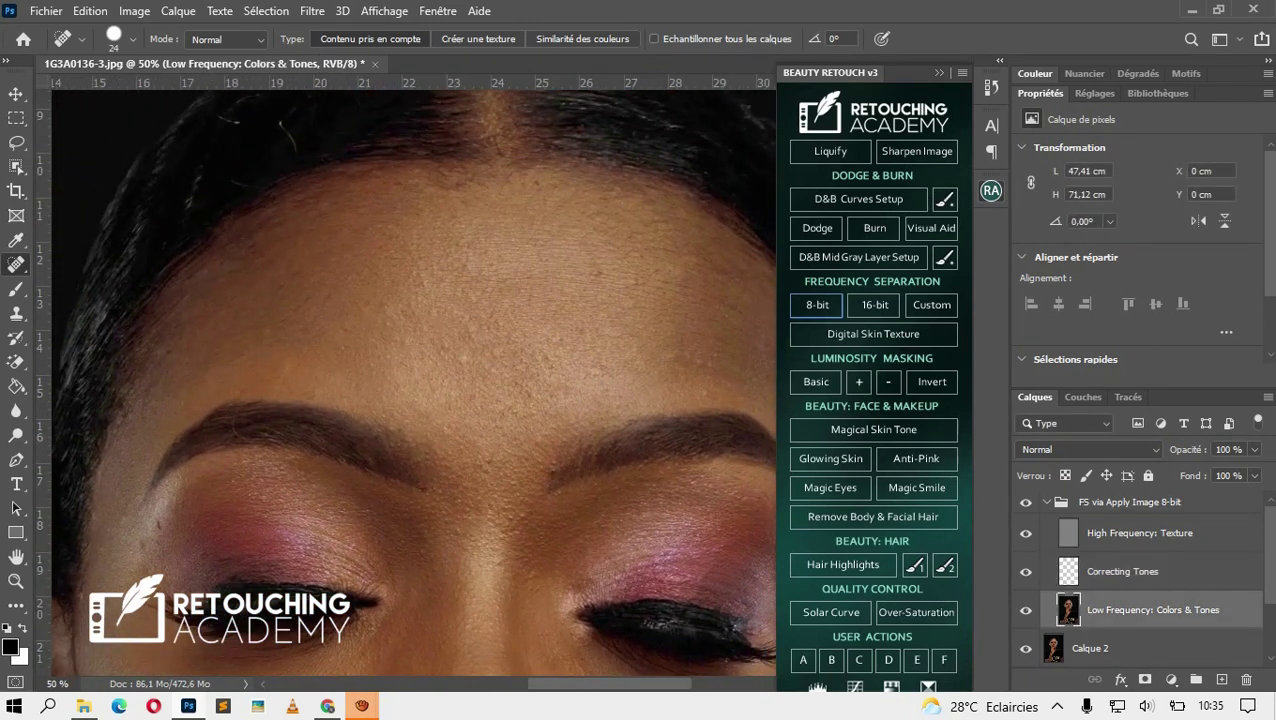
- Lasso the forehead skin and apply a Gaussian blur with radius 44,3 pixels
key("l")
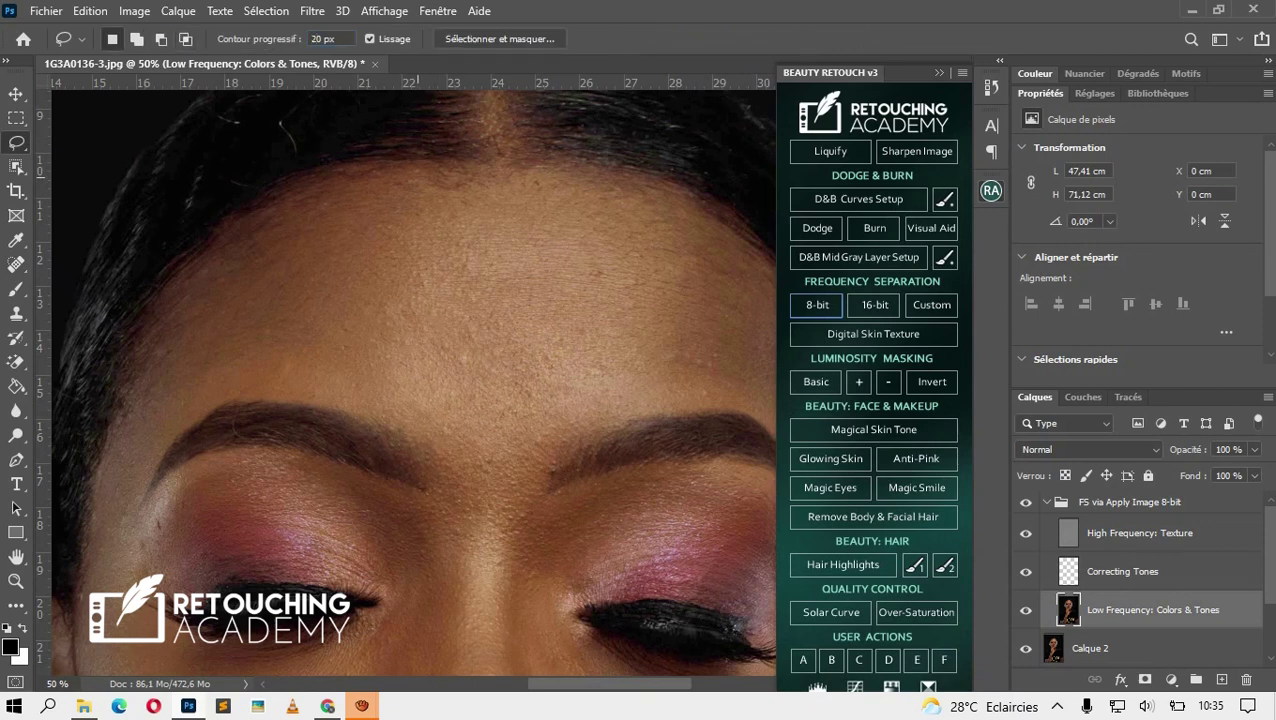
left_click_drag(462, 188, 748, 342)
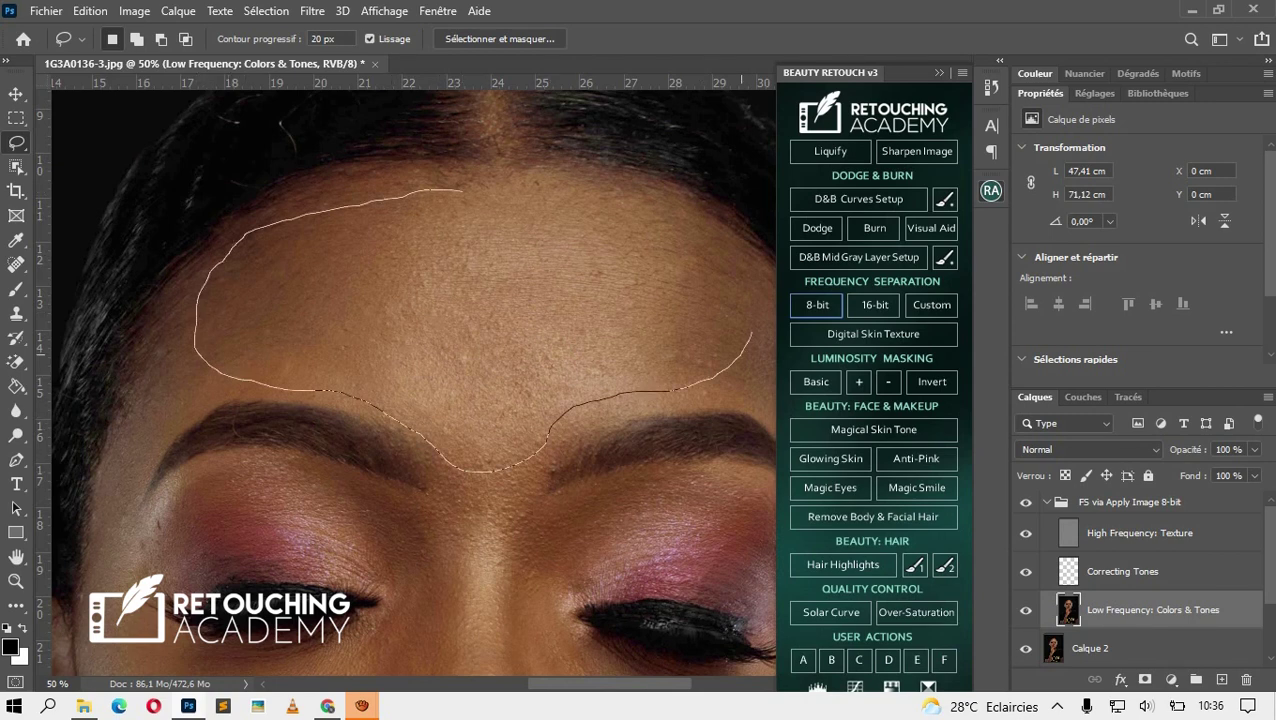
left_click_drag(748, 342, 460, 186)
left_click(312, 11)
mouse_move(325, 304)
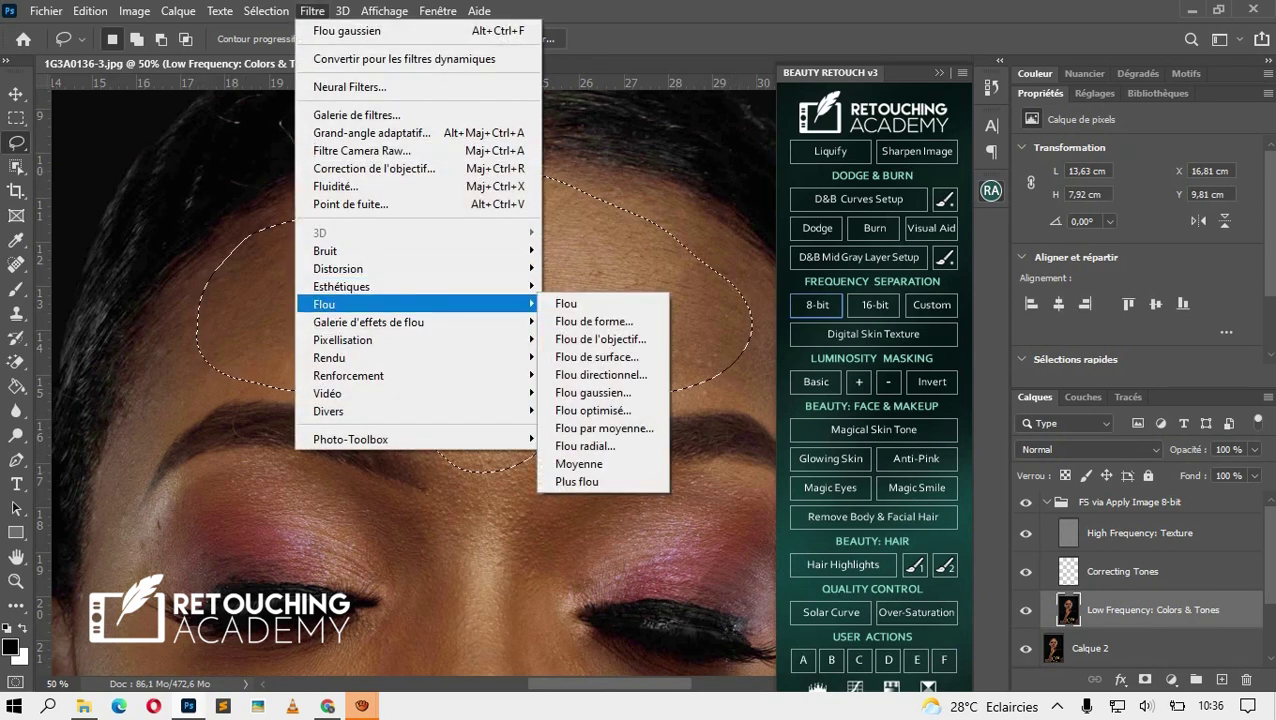
left_click(592, 392)
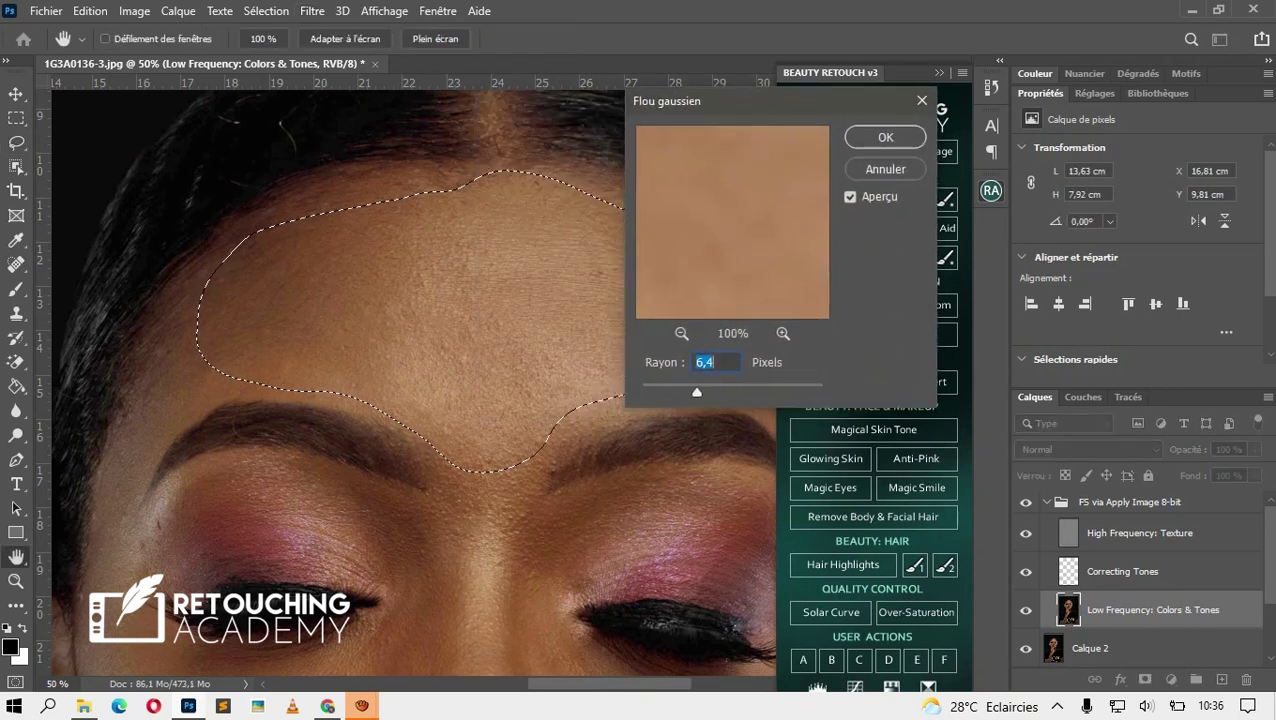
left_click_drag(720, 396, 762, 396)
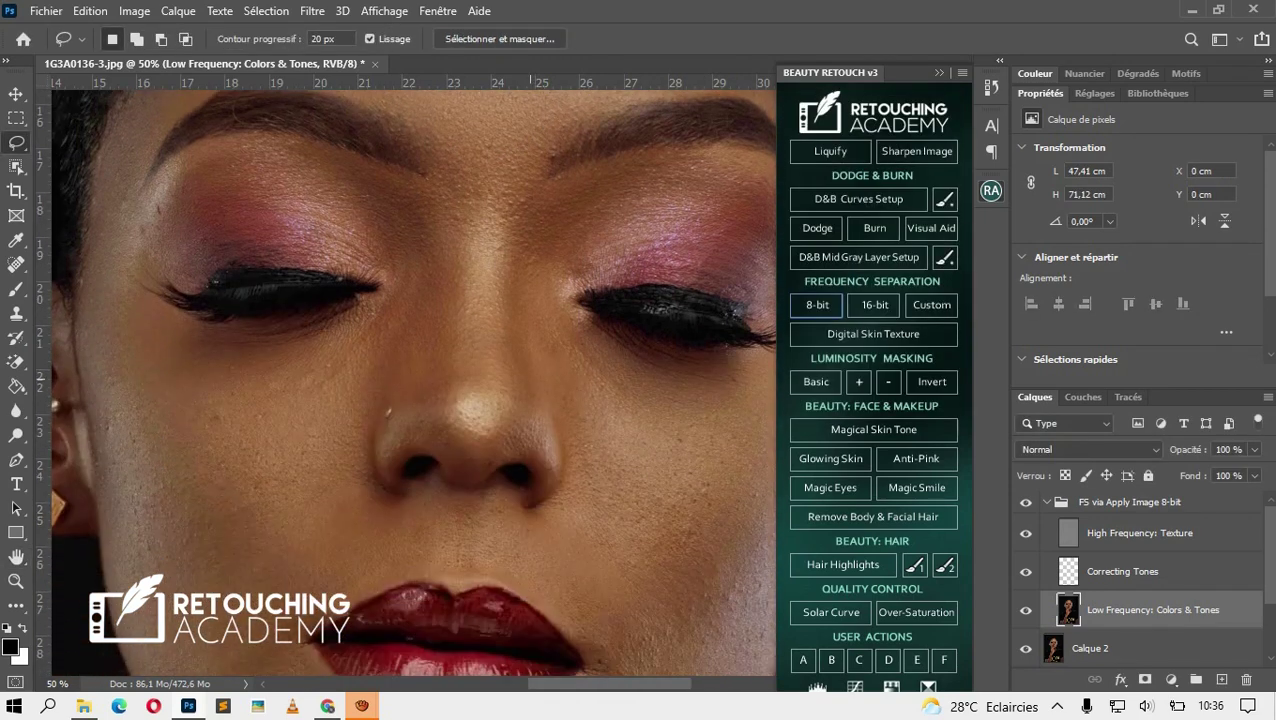
scroll(340, 238, "down", 3)
mouse_move(340, 238)
left_mouse_down()
mouse_move(155, 554)
mouse_move(338, 245)
left_mouse_up()
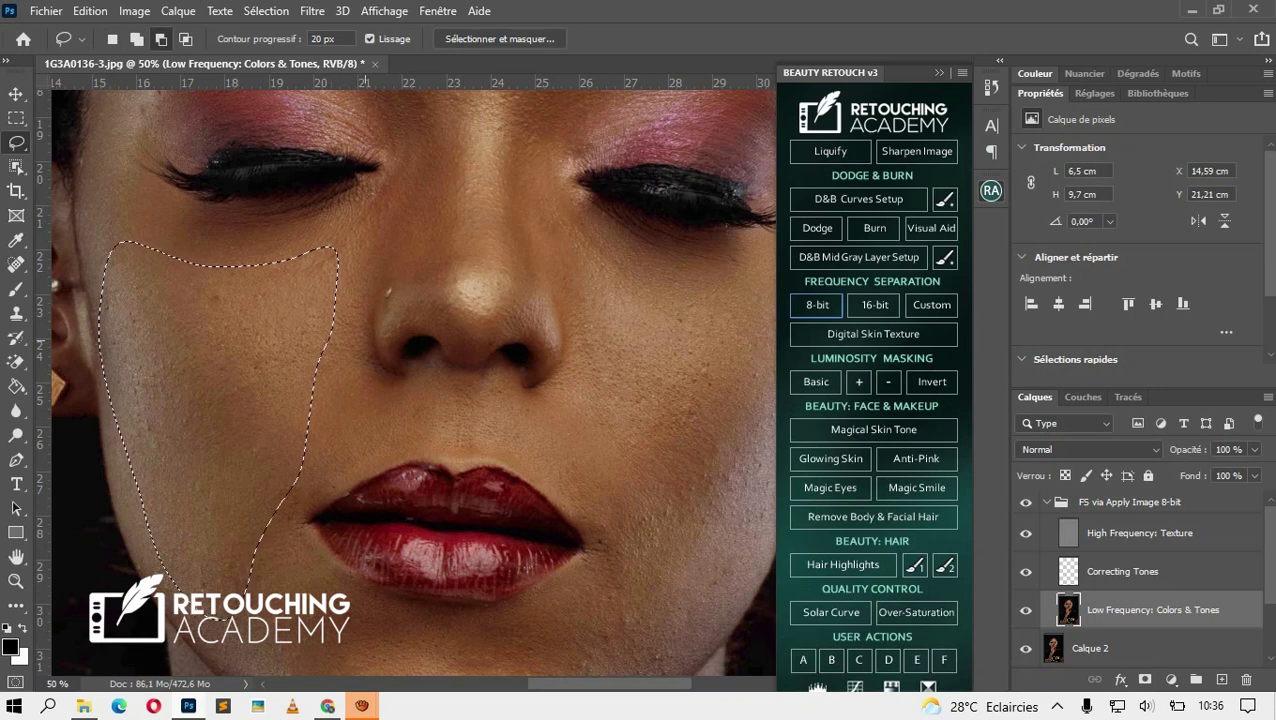
- Lasso the skin above the upper lip, Gaussian blur it at about 13 pixels, and deselect
scroll(413, 380, "right", 4)
left_click_drag(527, 586, 490, 624)
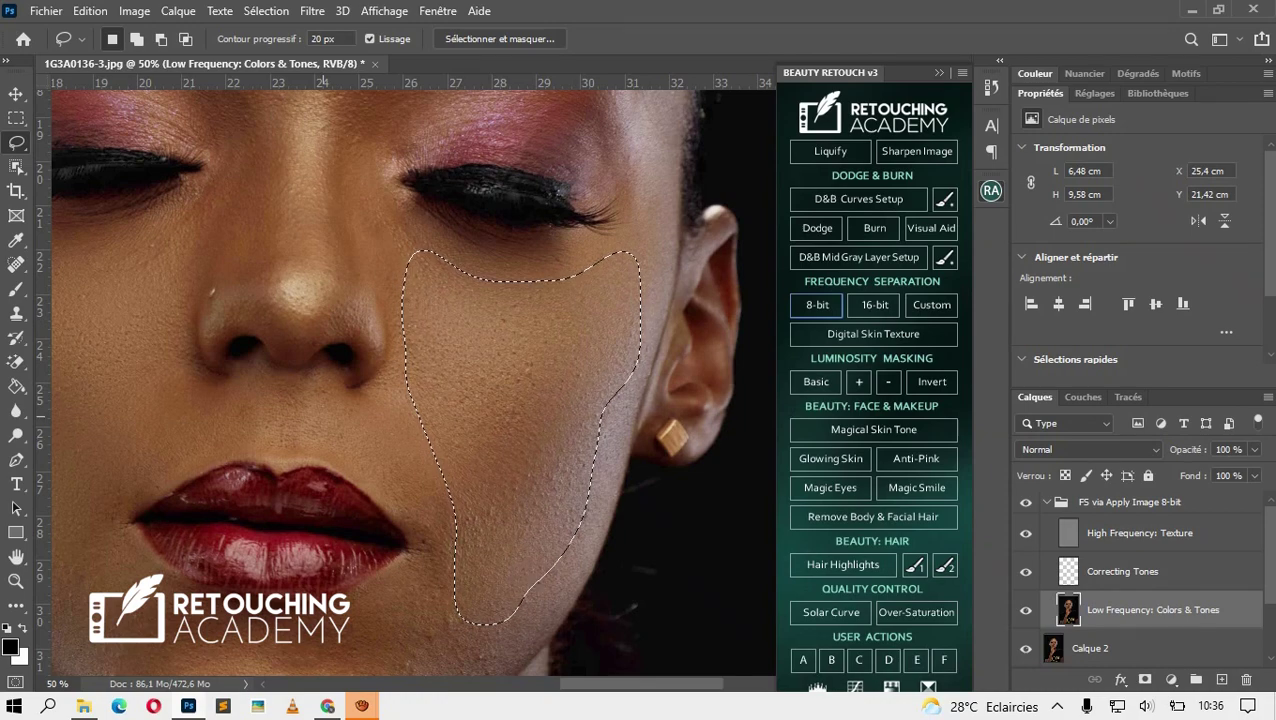
left_click_drag(156, 472, 377, 372)
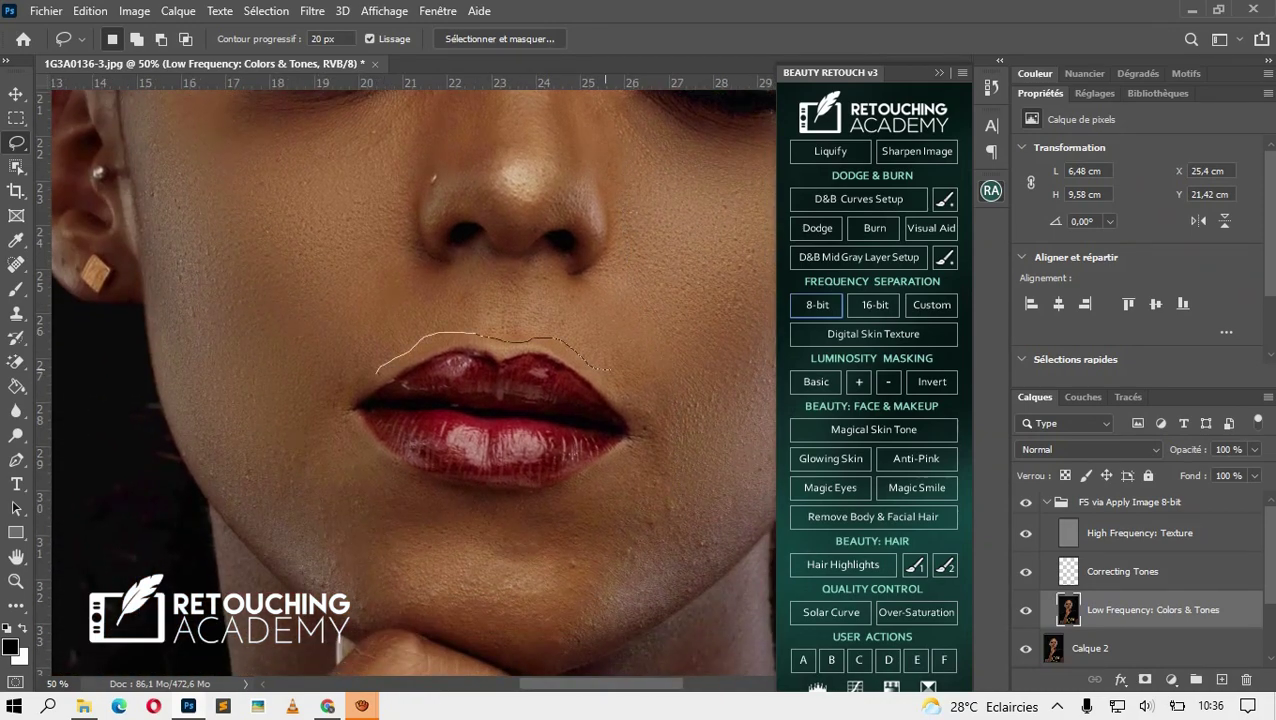
left_click_drag(598, 368, 378, 370)
left_click(312, 11)
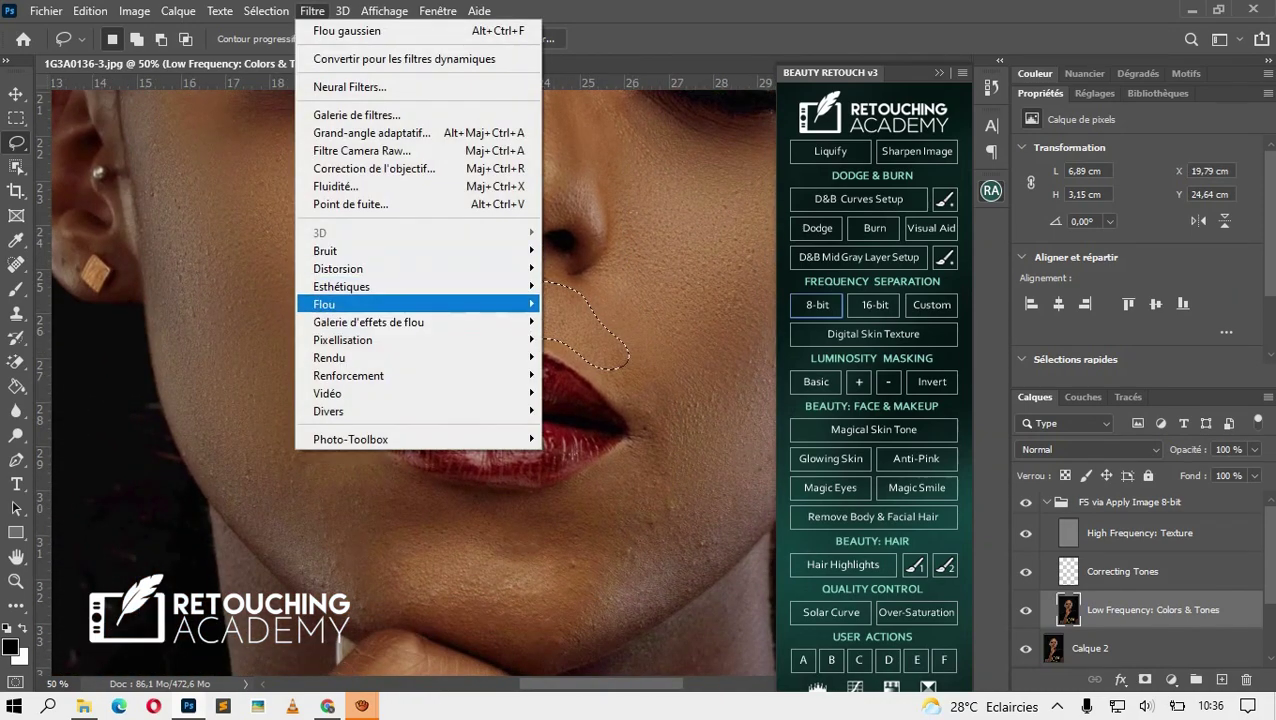
mouse_move(417, 304)
left_click(669, 390)
mouse_move(760, 397)
left_mouse_down()
mouse_move(717, 397)
mouse_move(738, 397)
left_mouse_up()
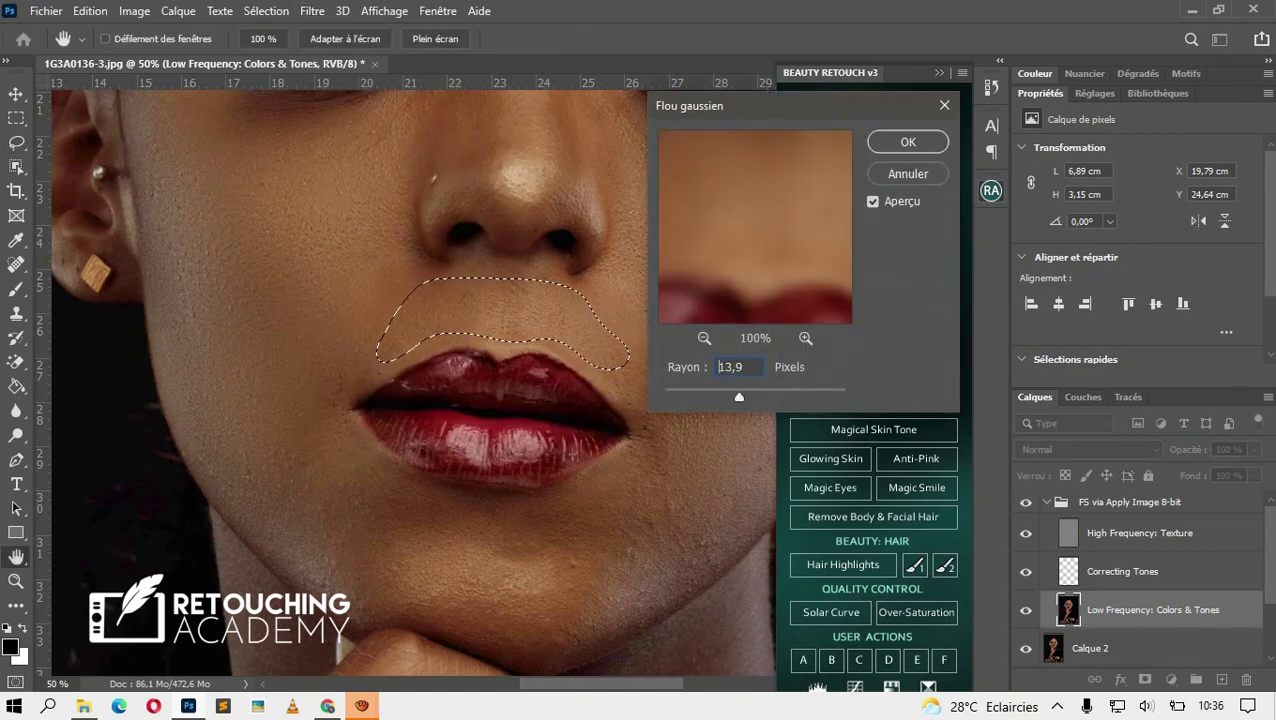
key("Return")
key("ctrl+d")
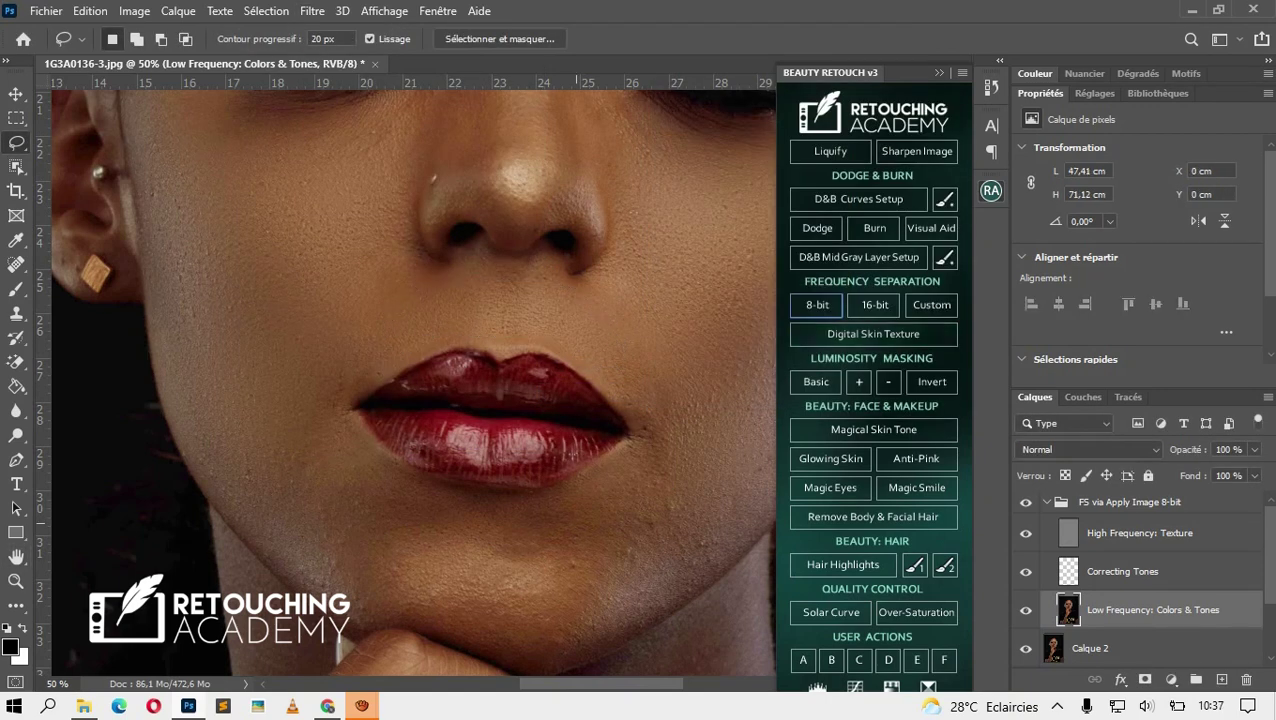
scroll(406, 380, "down", 3)
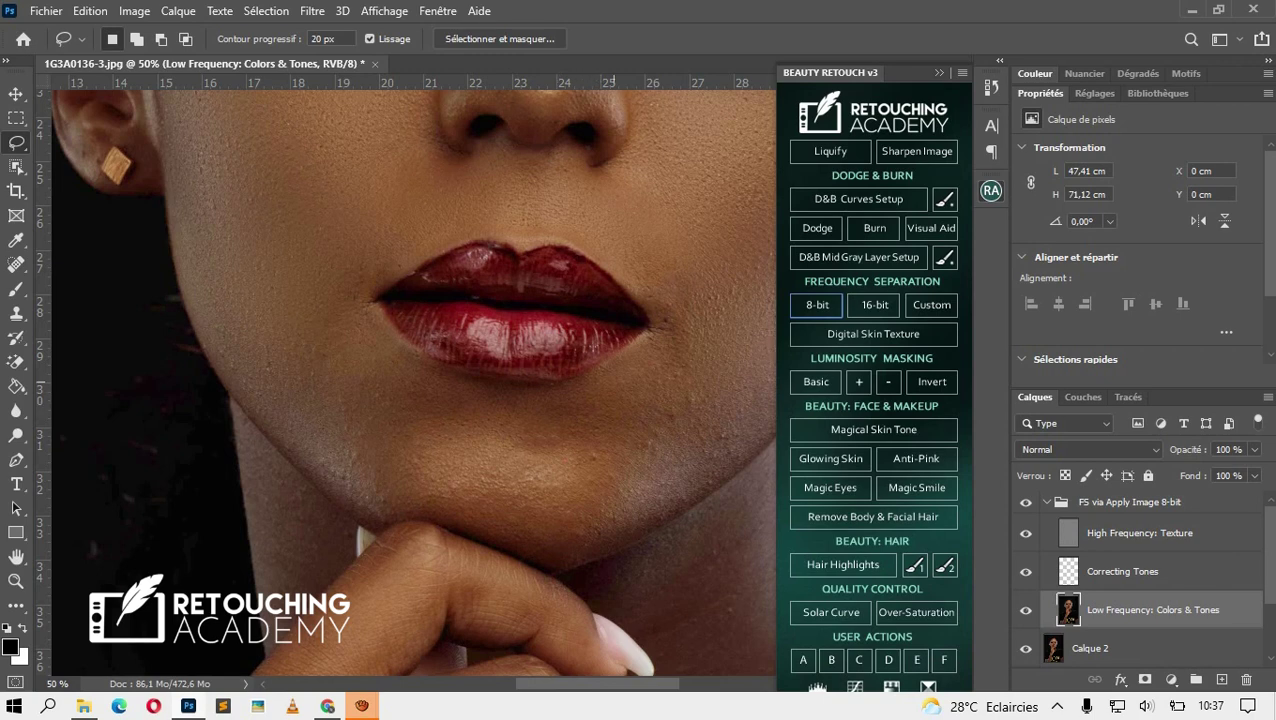
- Lasso the chin area on the low-frequency layer, then deselect it
mouse_move(600, 393)
left_mouse_down()
mouse_move(310, 378)
mouse_move(430, 505)
mouse_move(618, 517)
left_mouse_up()
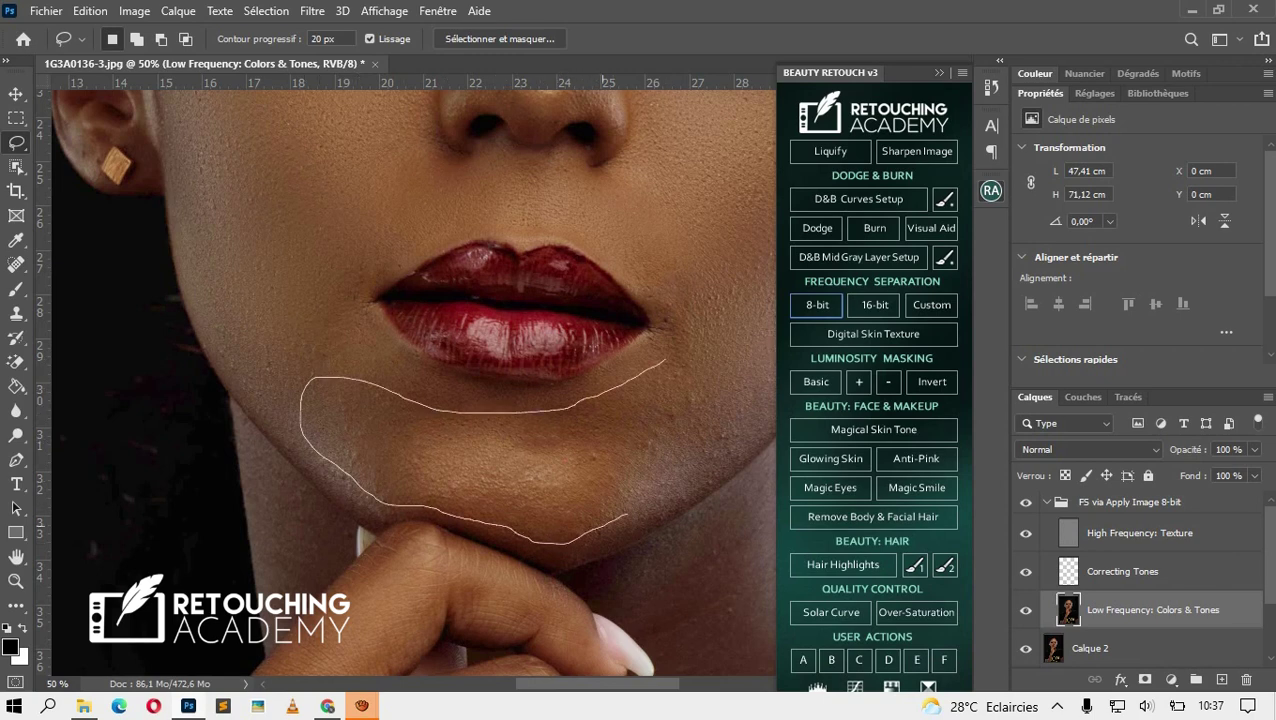
left_click_drag(706, 463, 663, 365)
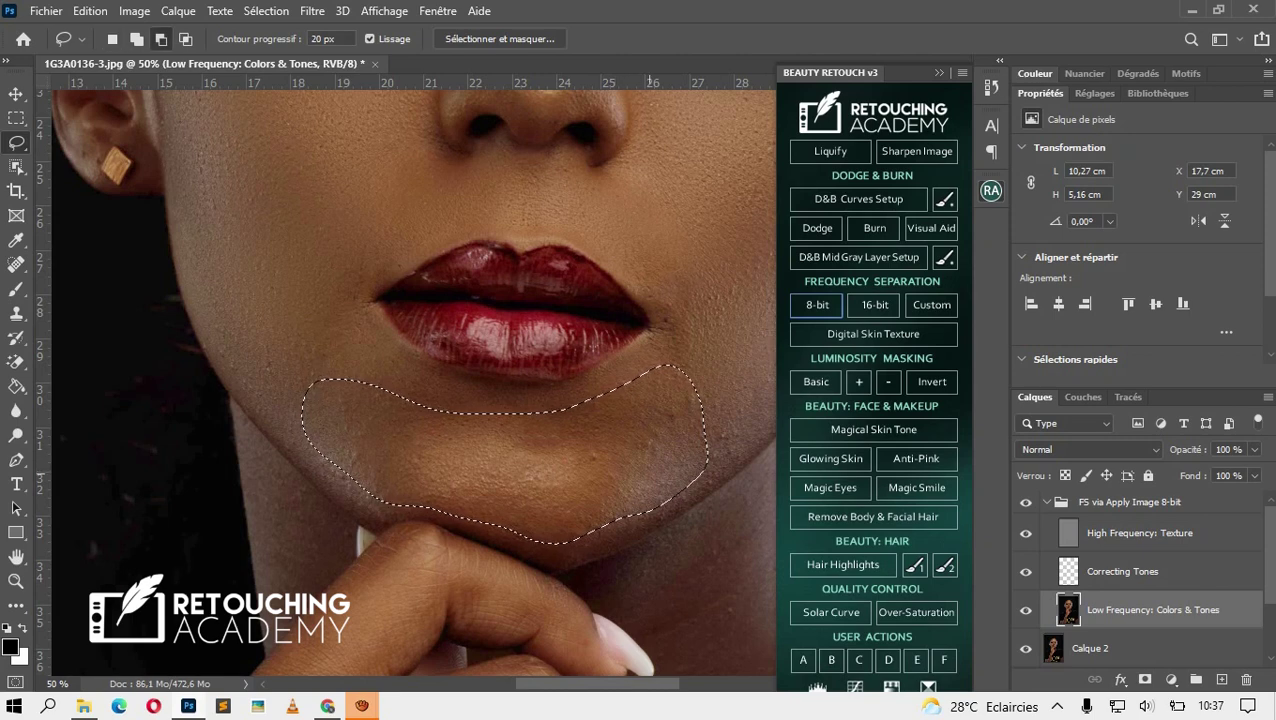
key("ctrl+d")
scroll(412, 380, "down", 5)
left_click_drag(629, 400, 338, 310)
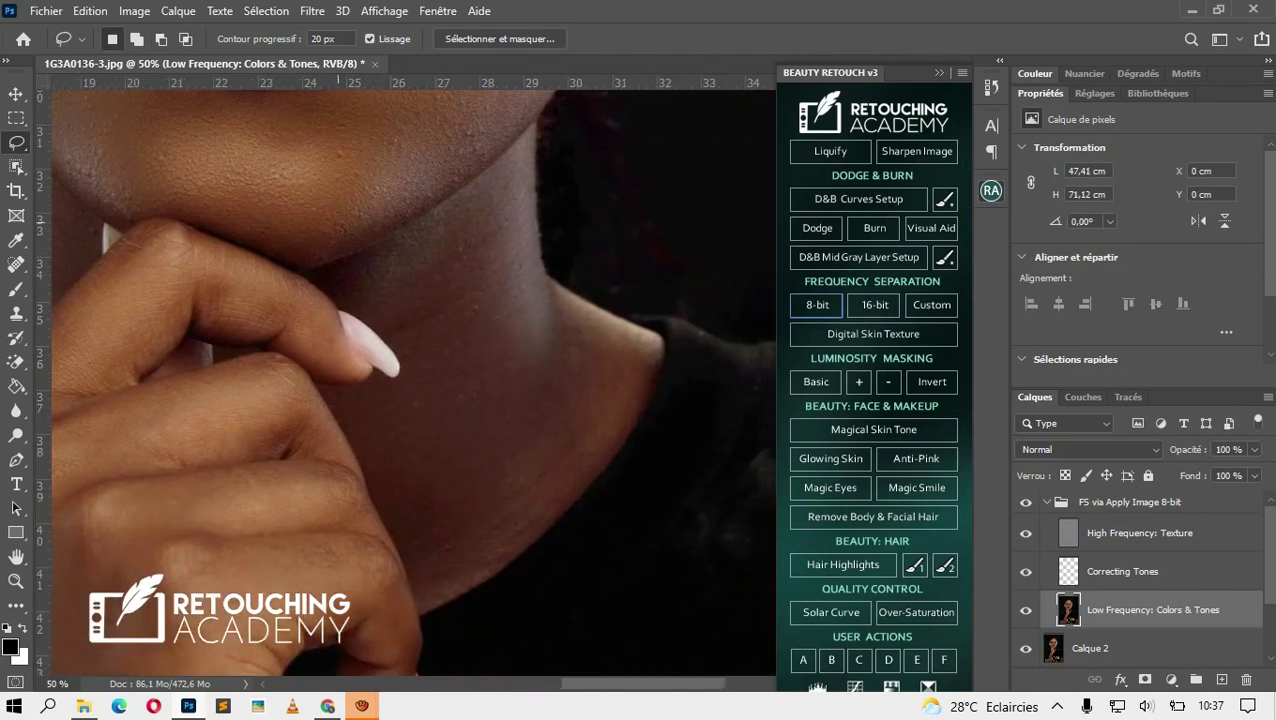
- Lasso the neck beside the hand, deselect, and reframe the whole face
mouse_move(433, 237)
left_mouse_down()
mouse_move(378, 266)
mouse_move(640, 380)
left_mouse_up()
left_click_drag(312, 268, 268, 346)
left_click_drag(312, 268, 268, 334)
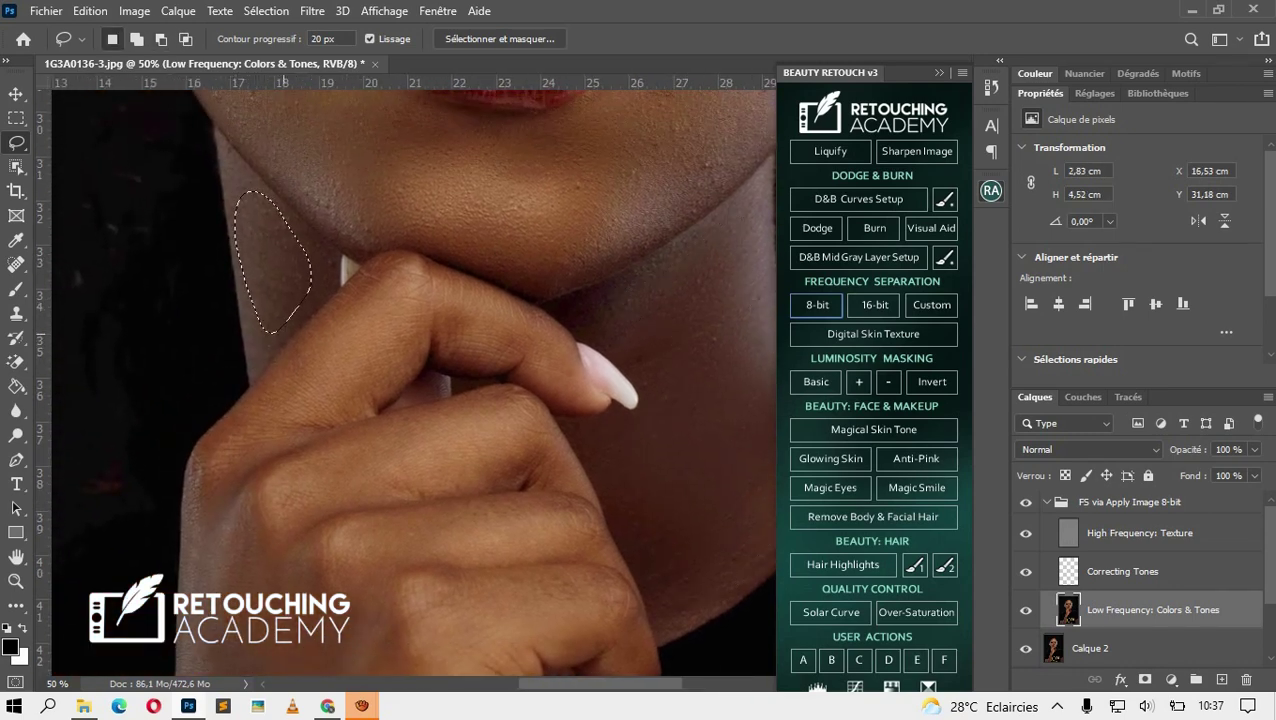
key("ctrl+minus")
key("ctrl+minus")
key("ctrl+minus")
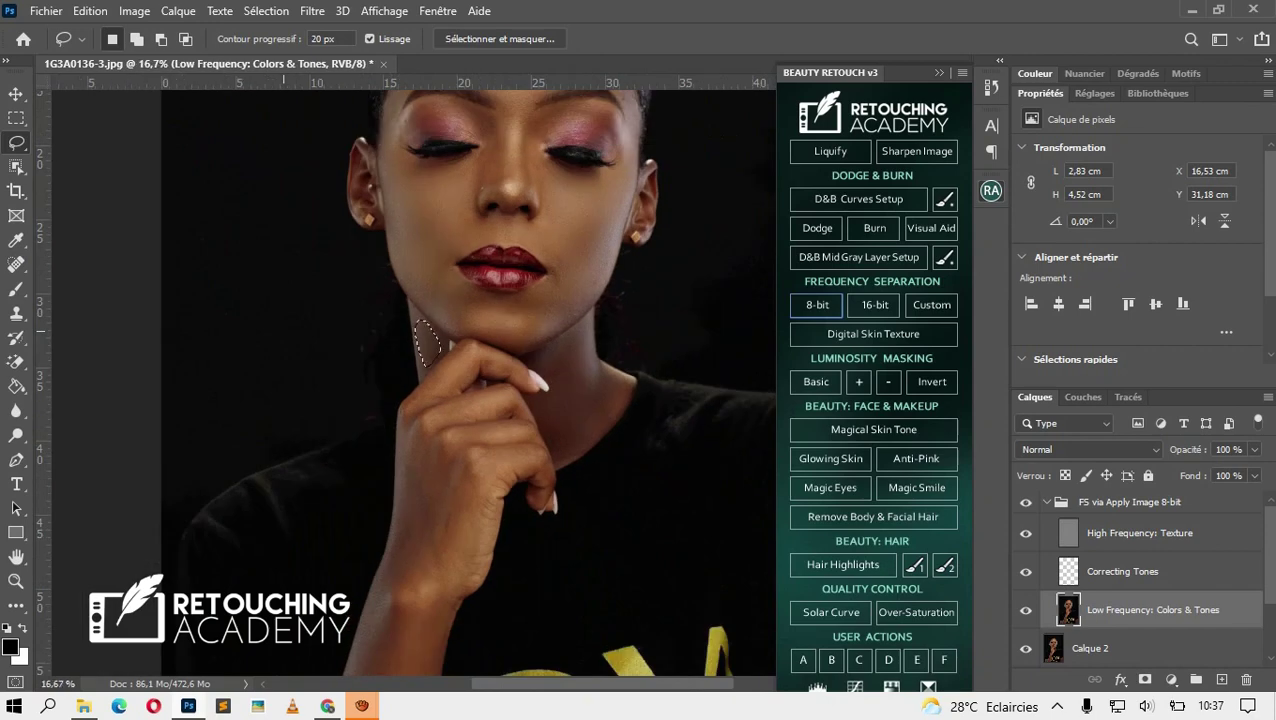
key("ctrl+d")
scroll(400, 380, "up", 3)
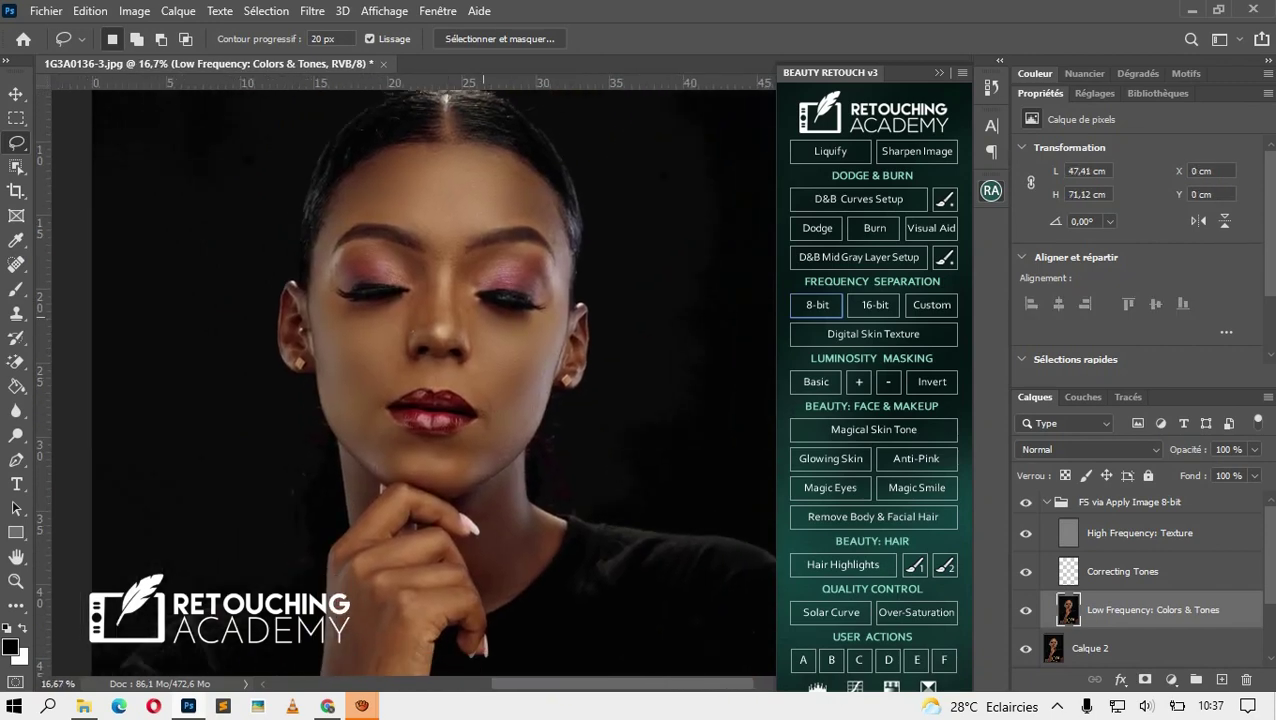
key("ctrl+plus")
key("ctrl+plus")
scroll(410, 380, "up", 2)
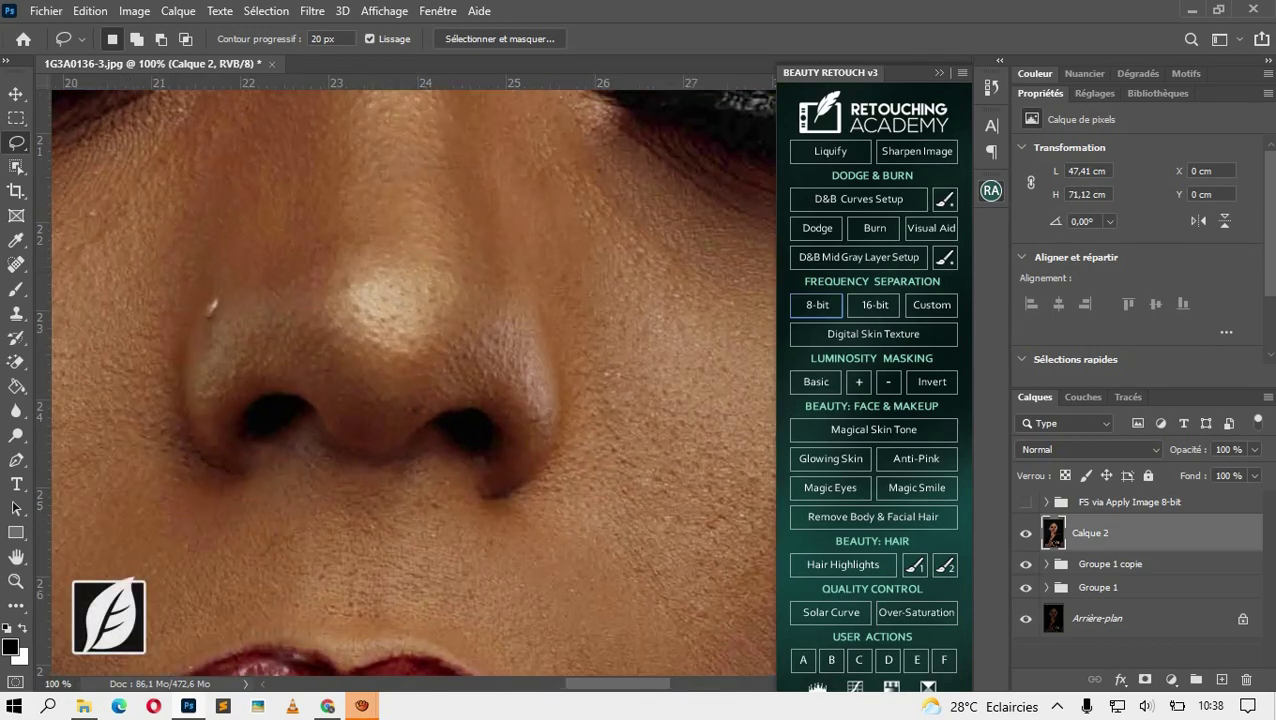
- Zoom out to the whole face, duplicate Calque 2 as Calque 2 copie, and open the Filter menu
key("ctrl+minus")
key("ctrl+minus")
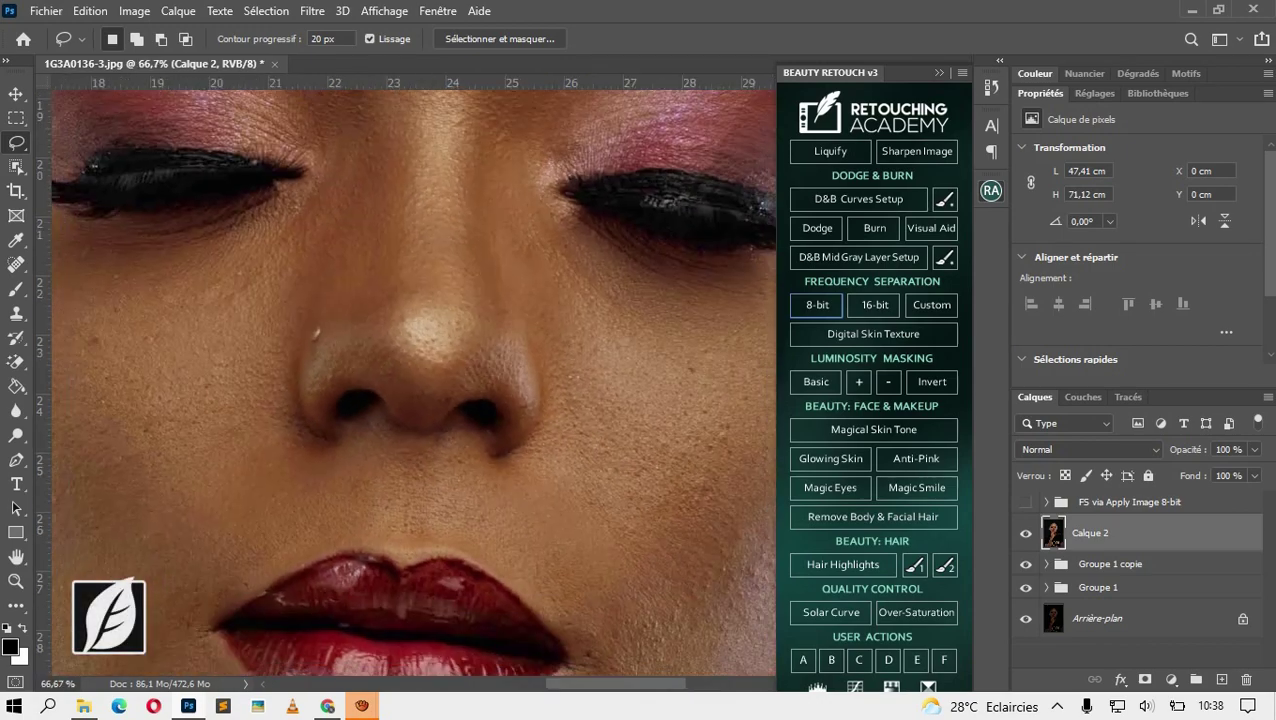
key("ctrl+minus")
key("ctrl+minus")
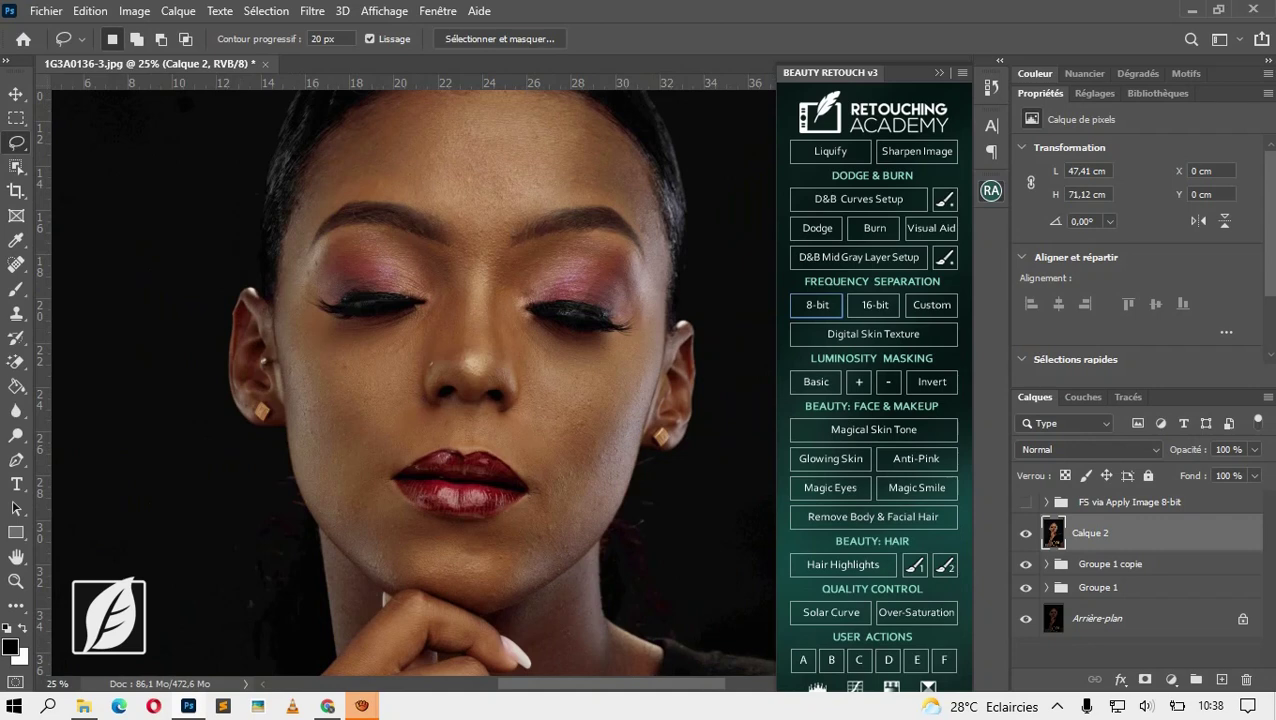
key("ctrl+j")
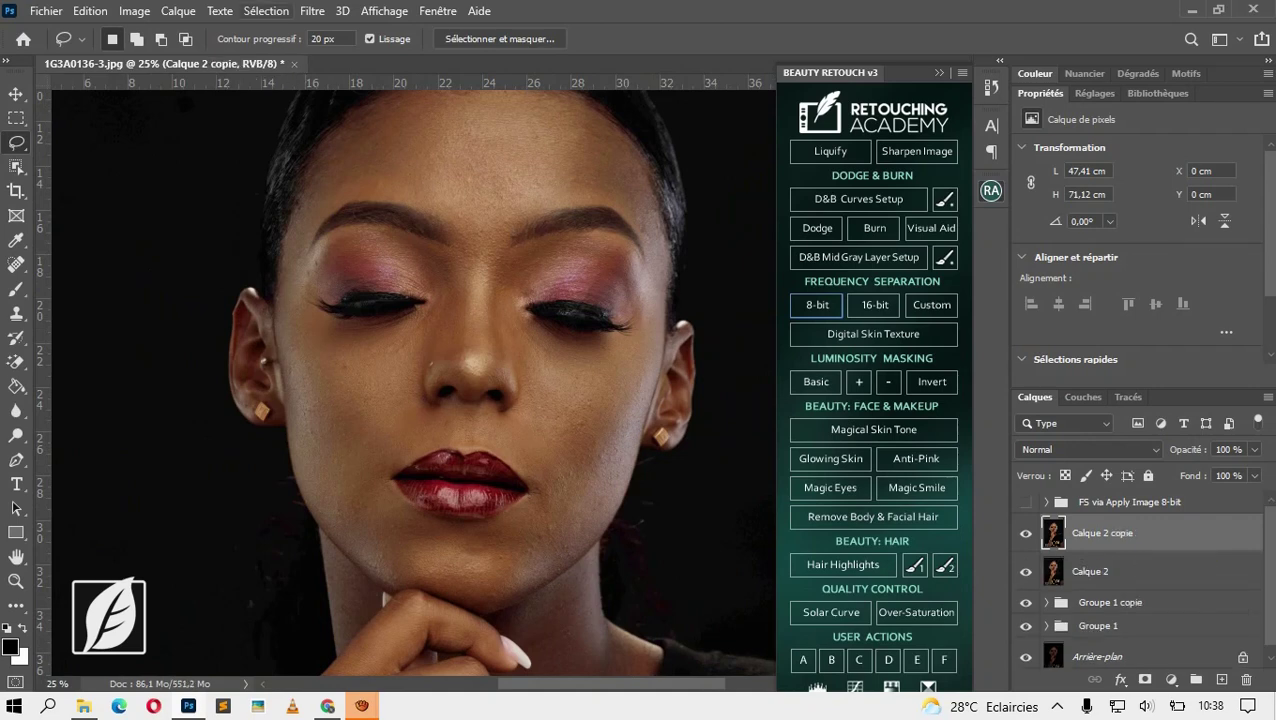
left_click(312, 11)
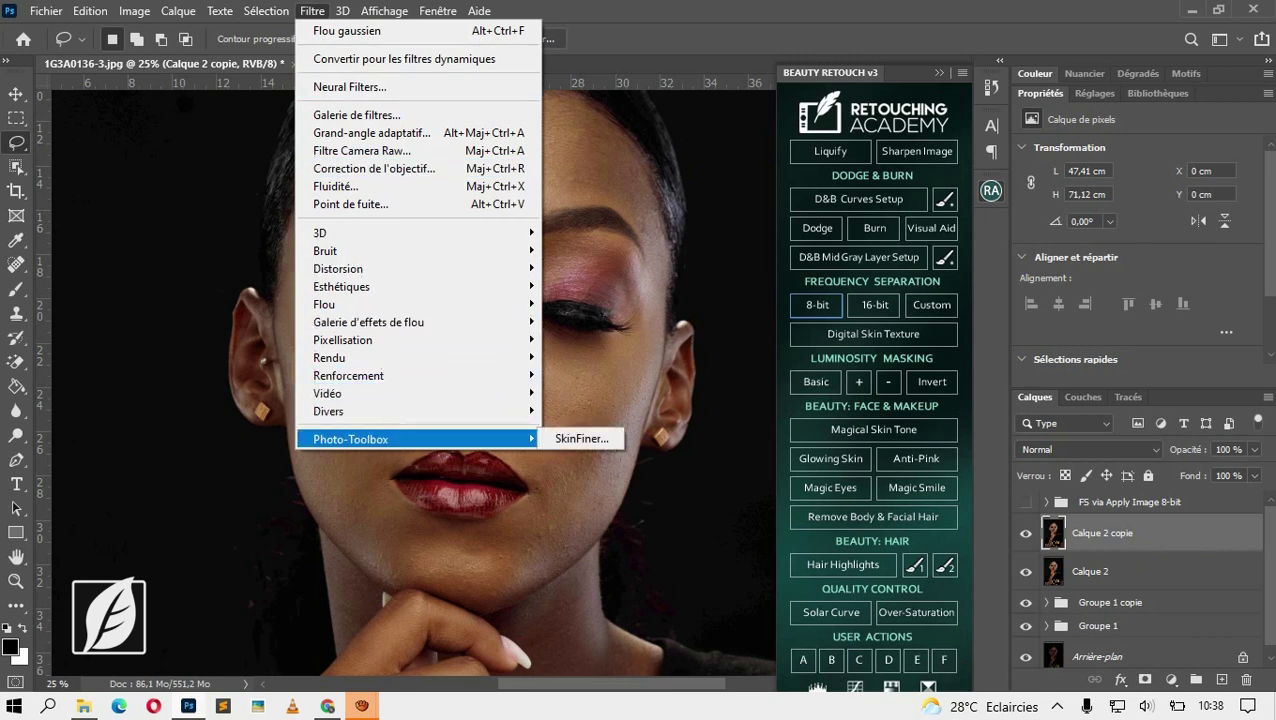
- Launch SkinFiner, fill the previews, zoom them to 1:4 and center on the eyes
left_click(580, 438)
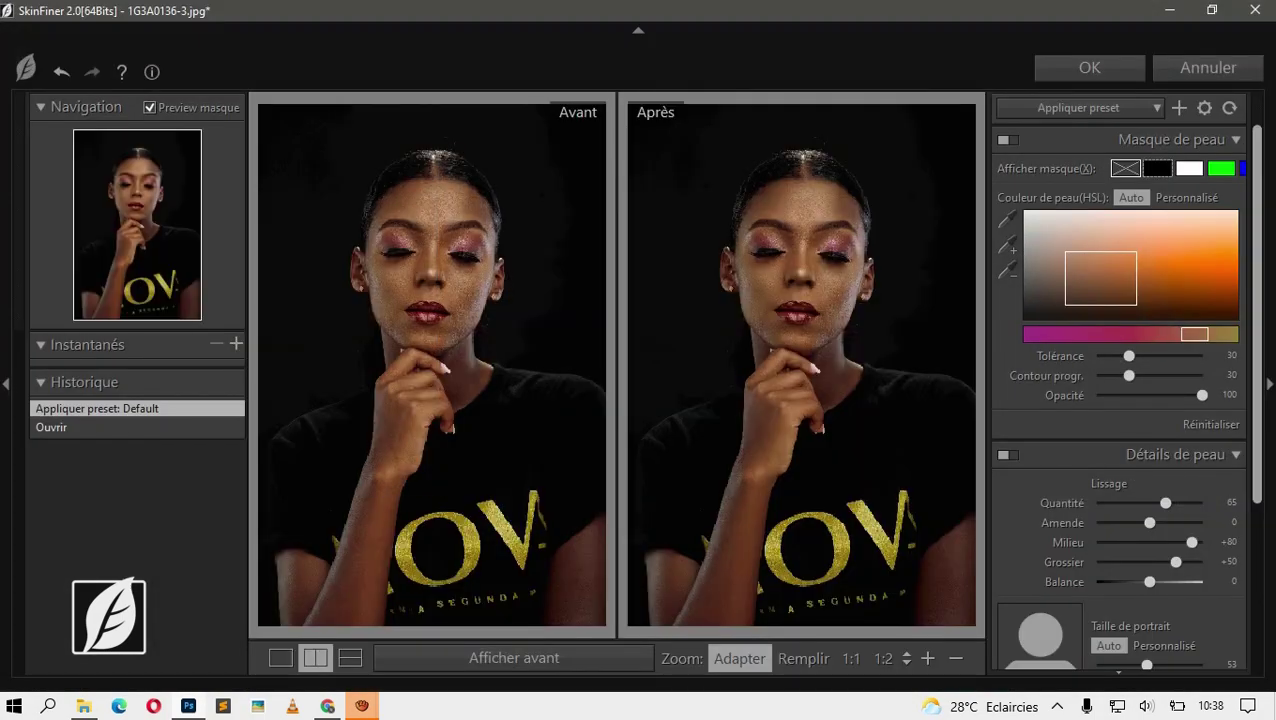
left_click(927, 658)
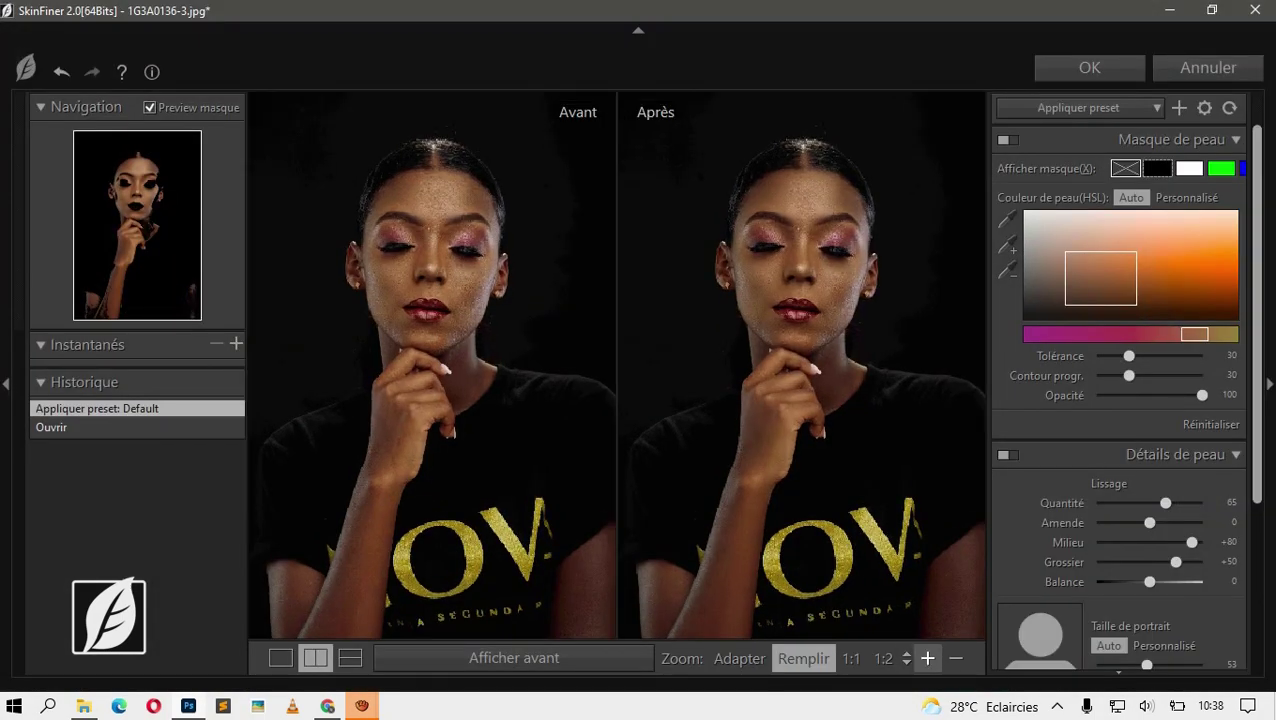
left_click(927, 658)
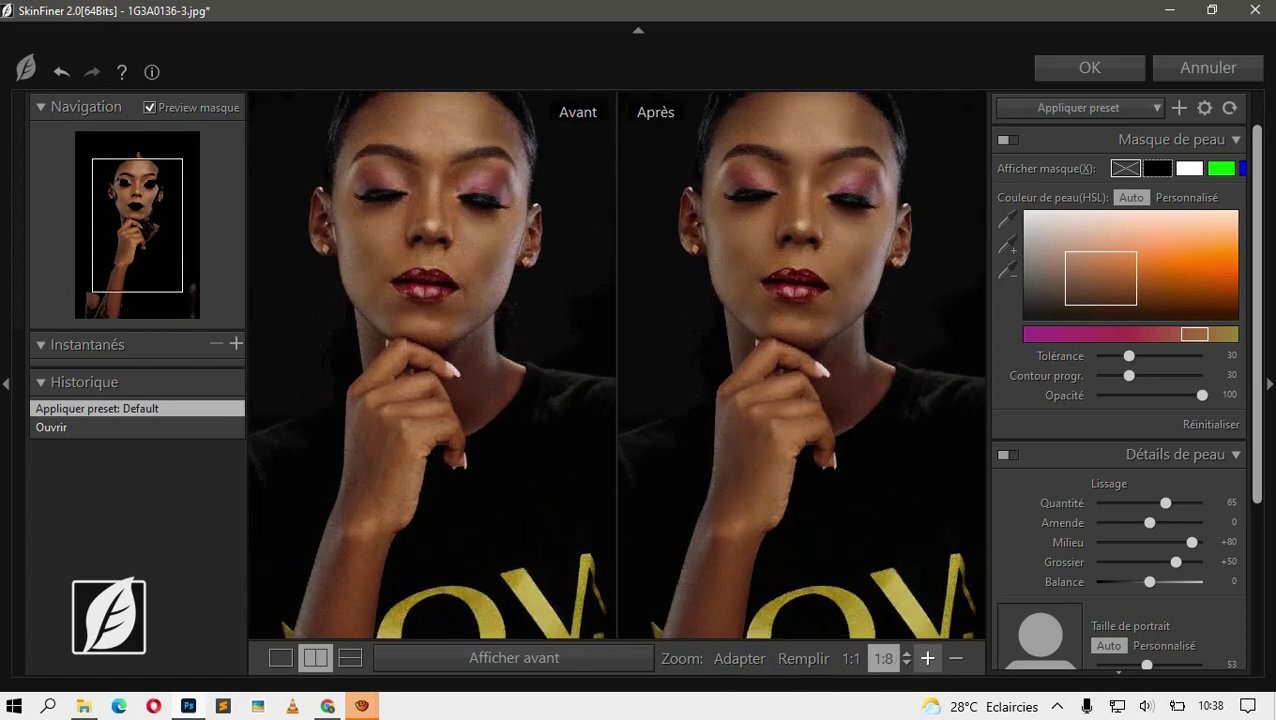
left_click(927, 658)
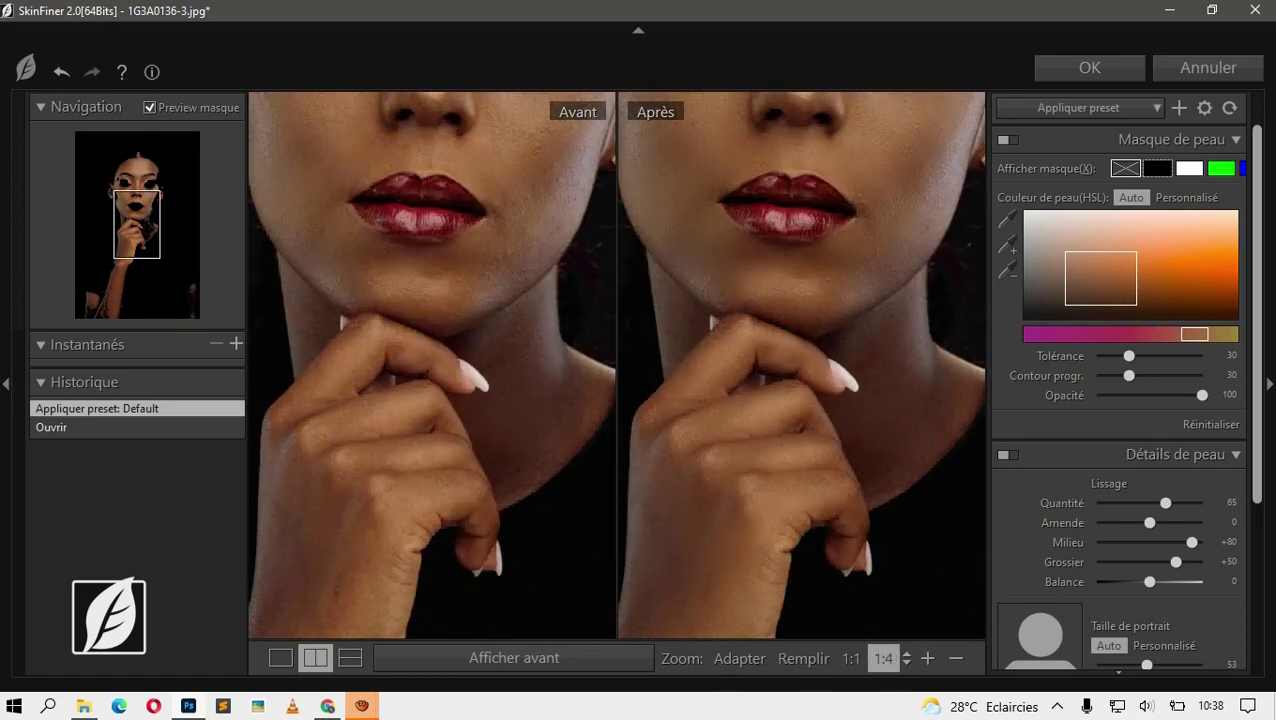
left_click_drag(430, 300, 440, 610)
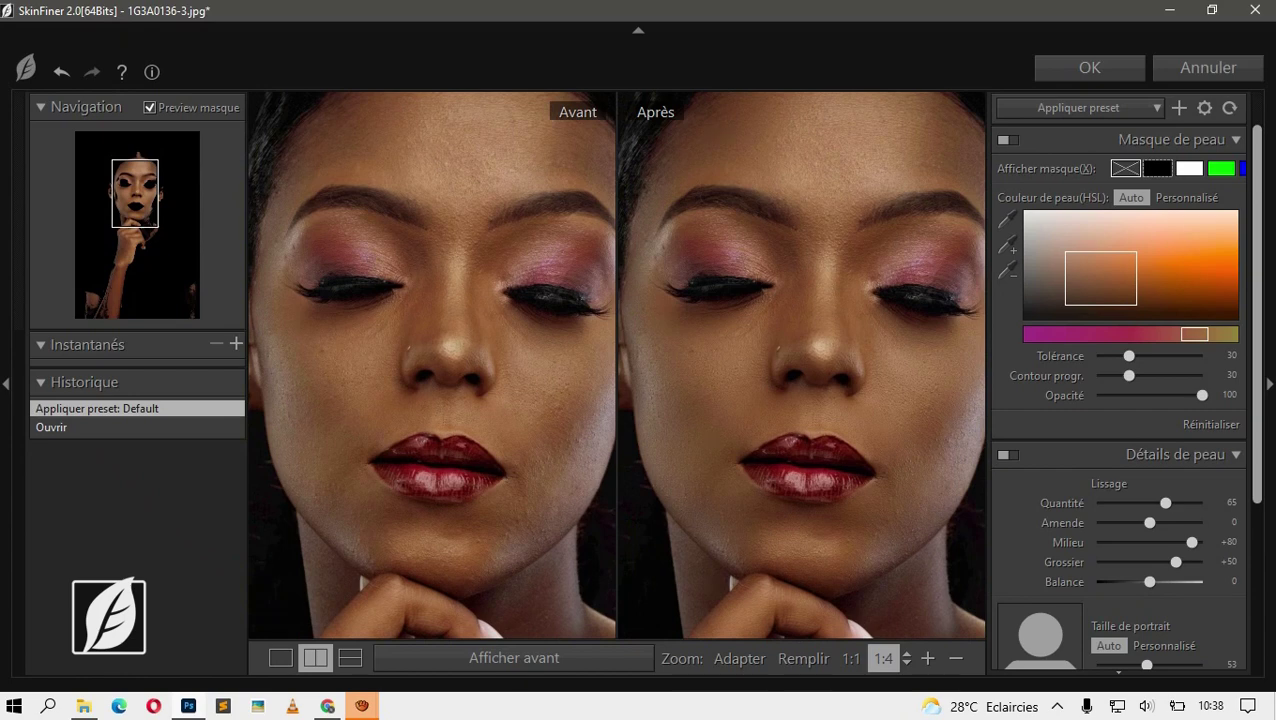
- Set Lissage Quantité 78, Amende +30 and Grossier +51, then apply SkinFiner to Calque 2 copie
left_click_drag(1165, 503, 1176, 503)
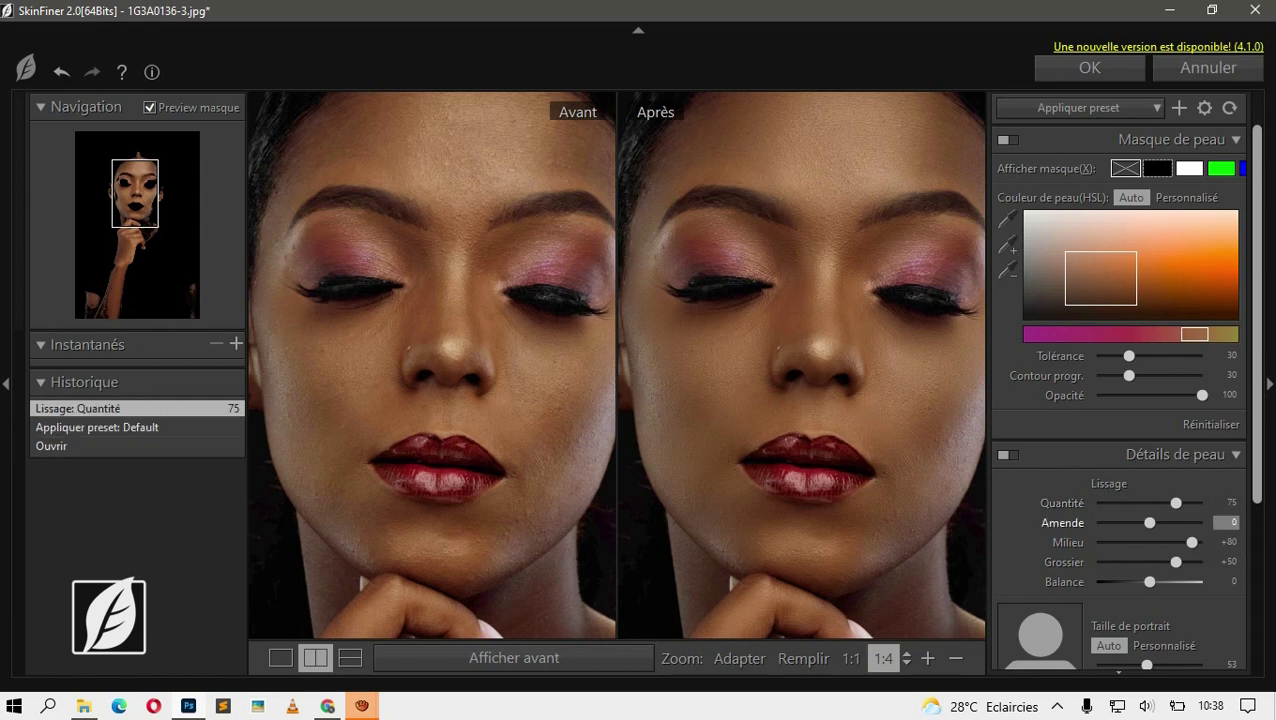
left_click_drag(1149, 522, 1158, 522)
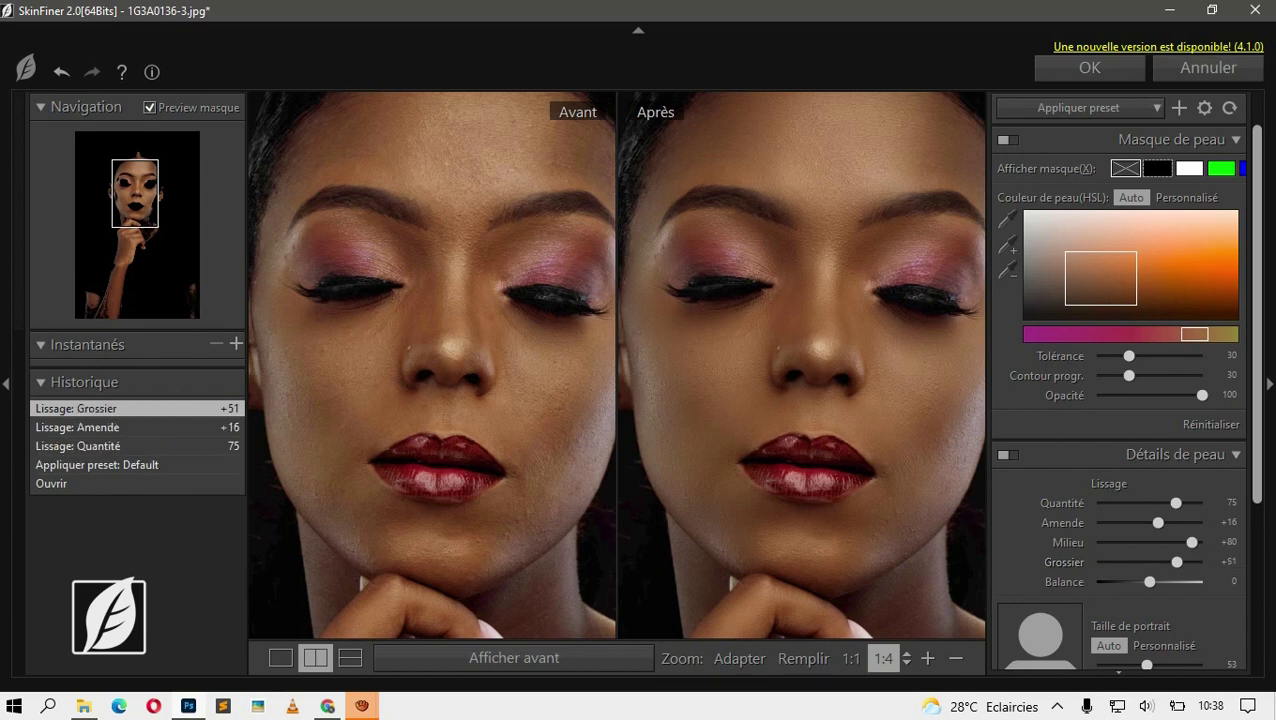
left_click_drag(1158, 522, 1179, 503)
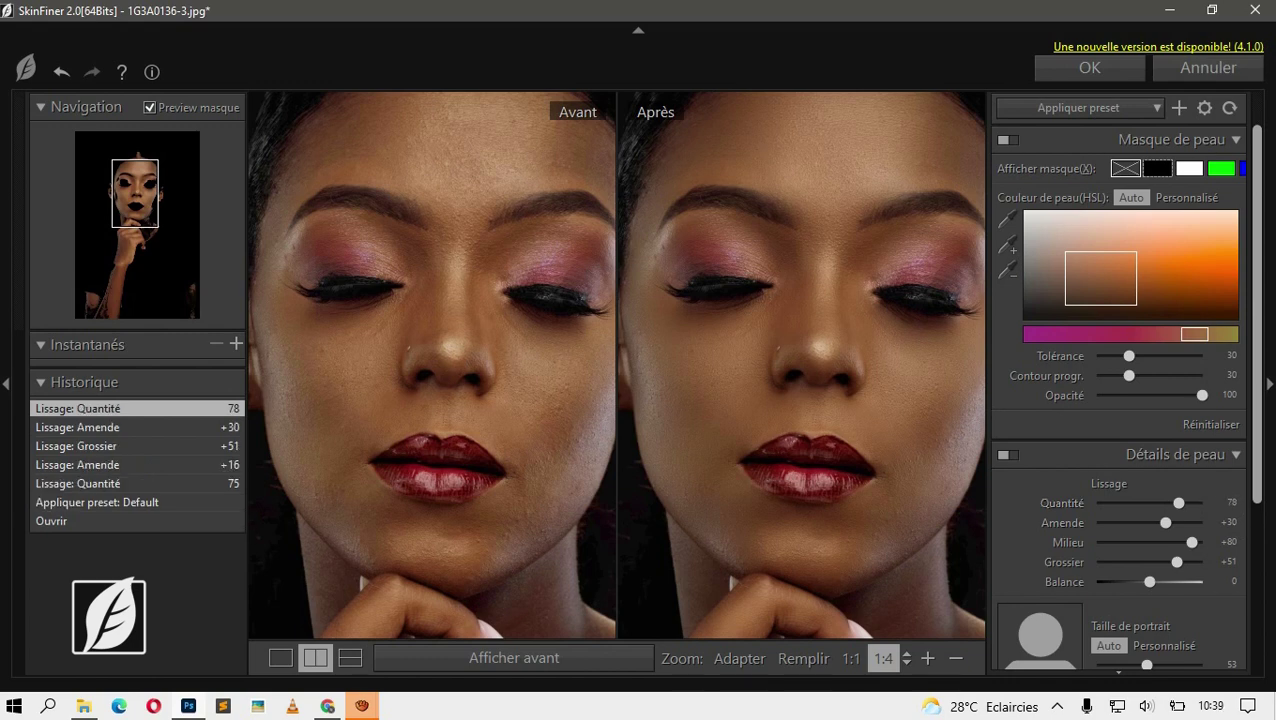
left_click(1090, 68)
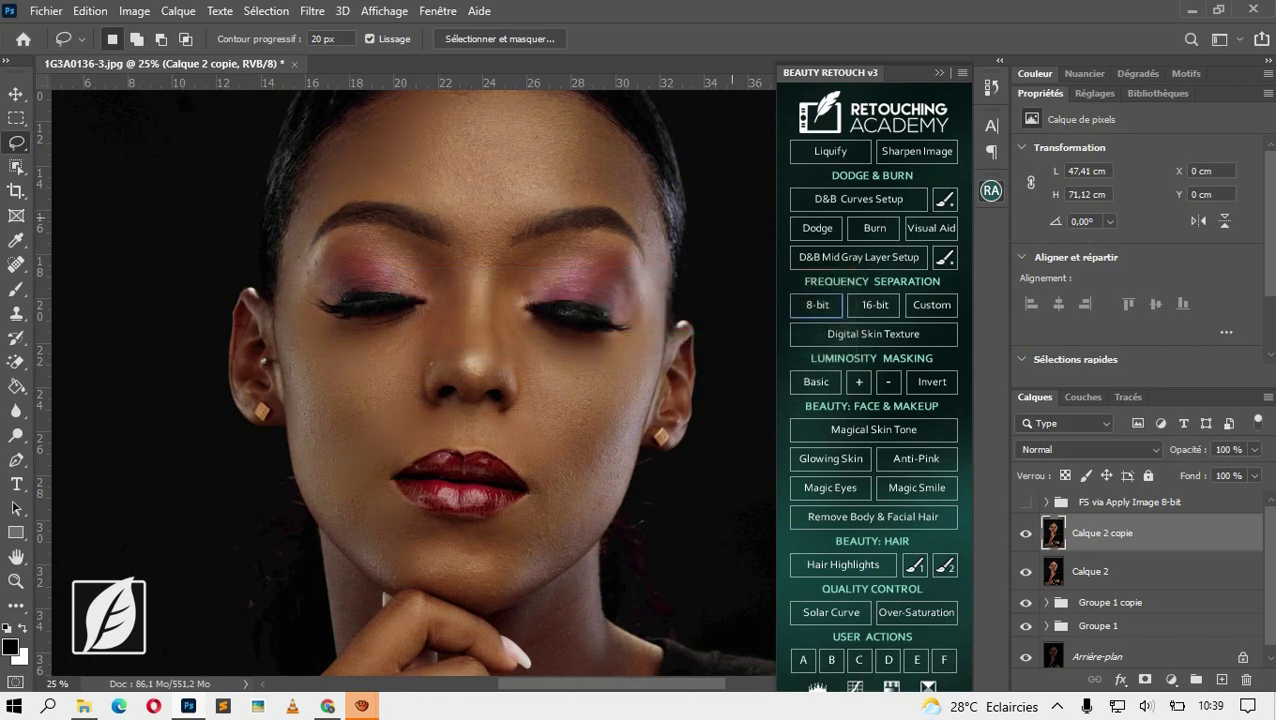
- Hide and re-show Calque 2 copie to compare the SkinFiner-smoothed skin against Calque 2
left_click(1025, 533)
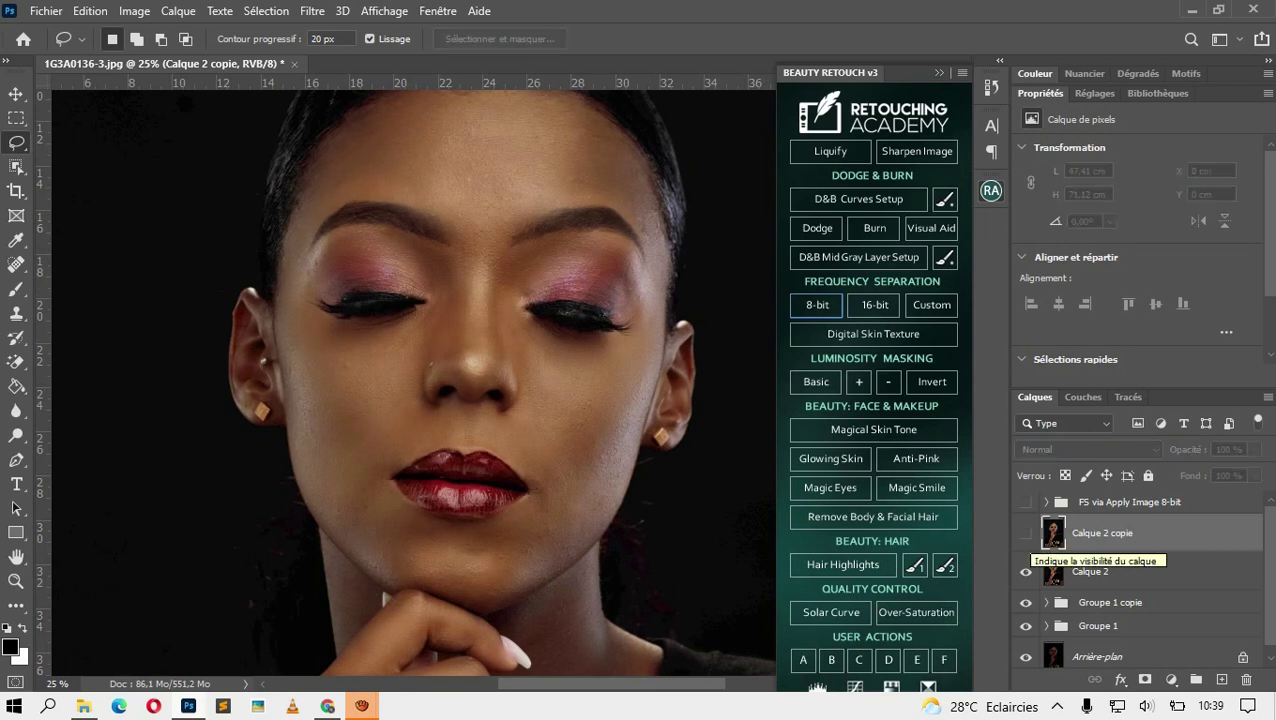
left_click(1025, 533)
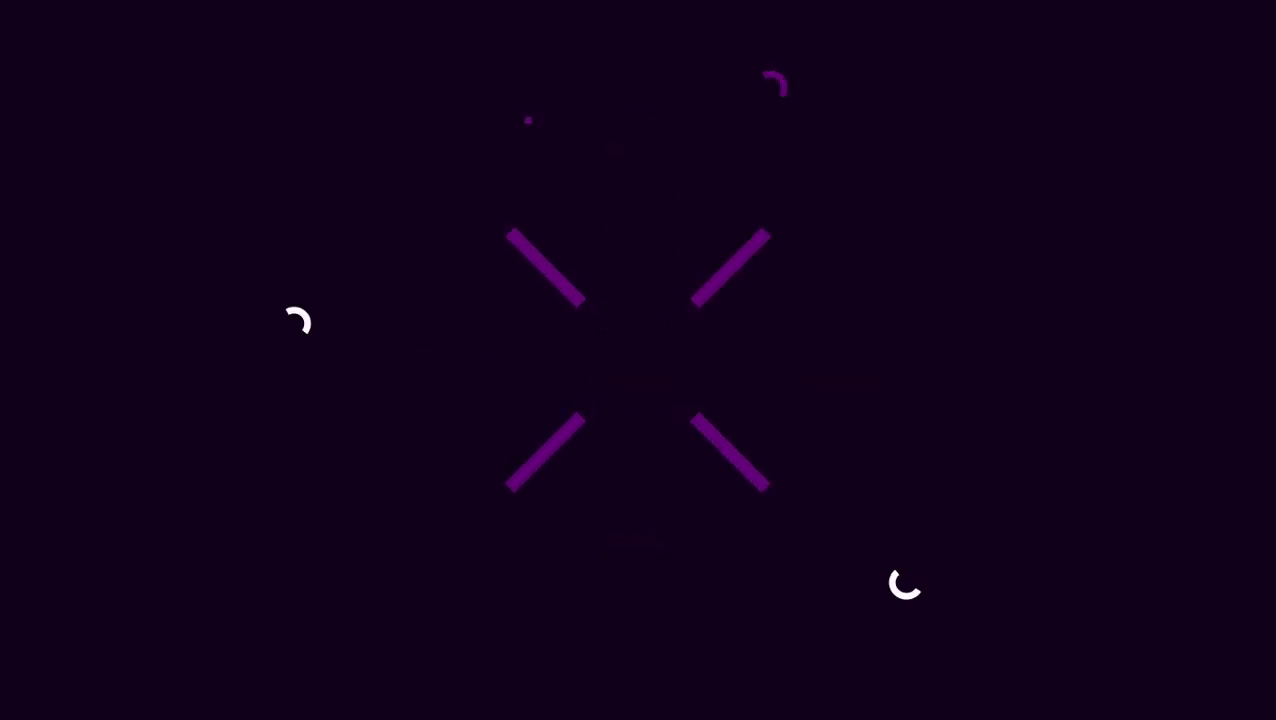